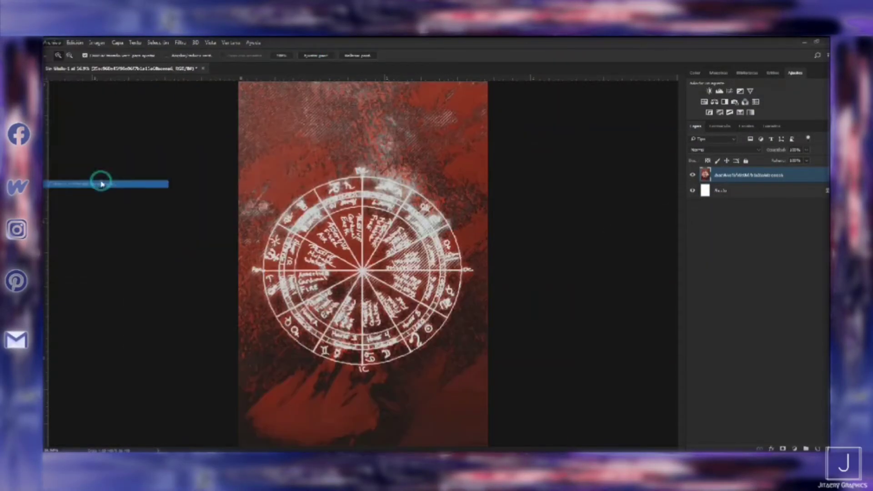
- Place Embedded the light texture, then place the first portrait photo onto the poster
click(101, 181)
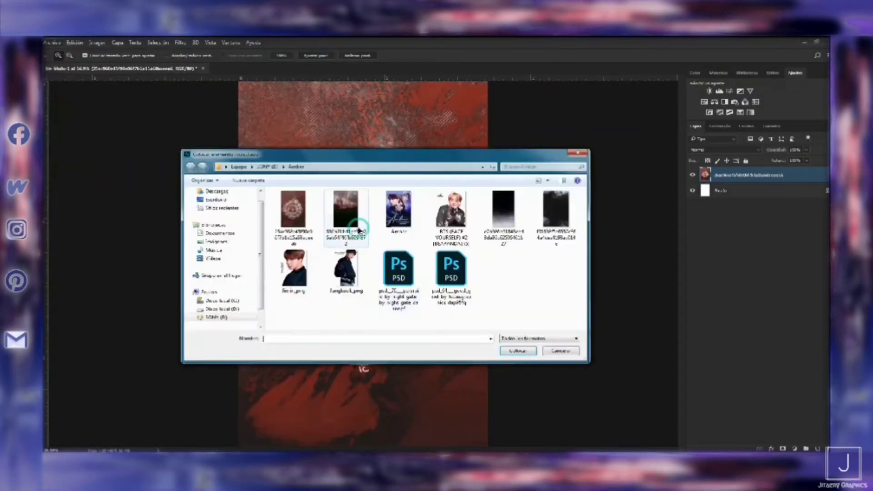
double_click(359, 228)
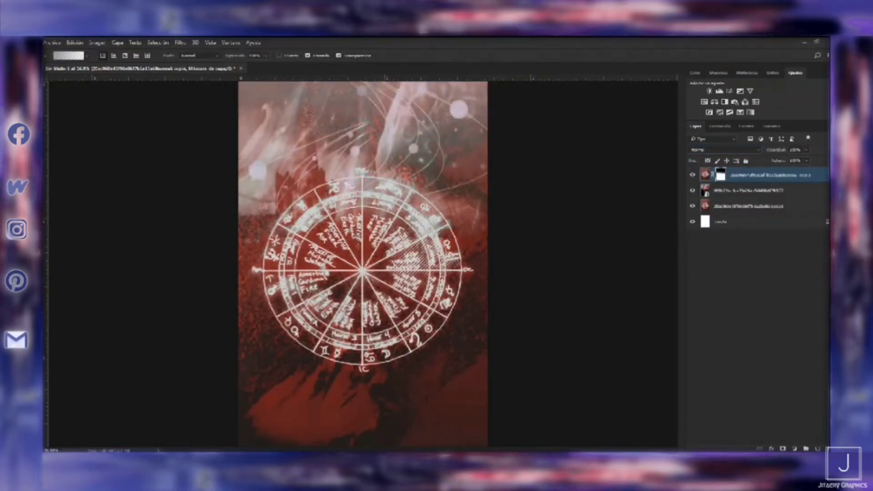
click(102, 182)
double_click(292, 266)
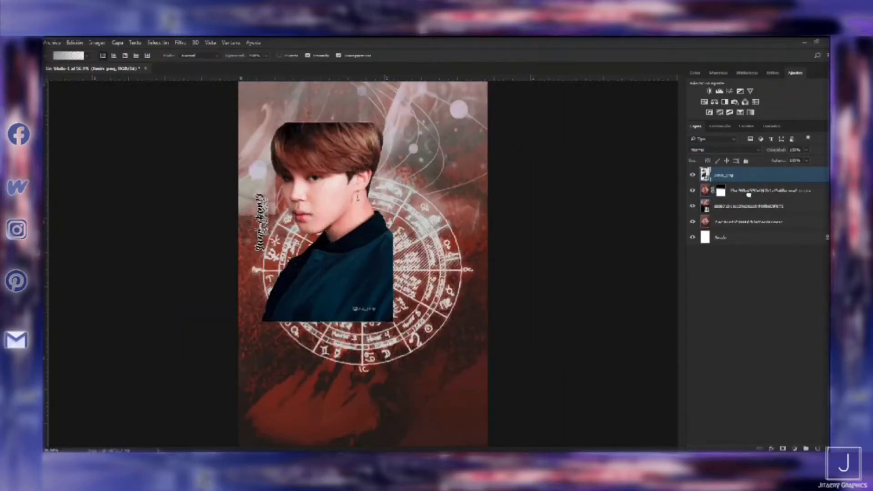
- Place the second portrait and move its layer beneath the first portrait
click(51, 42)
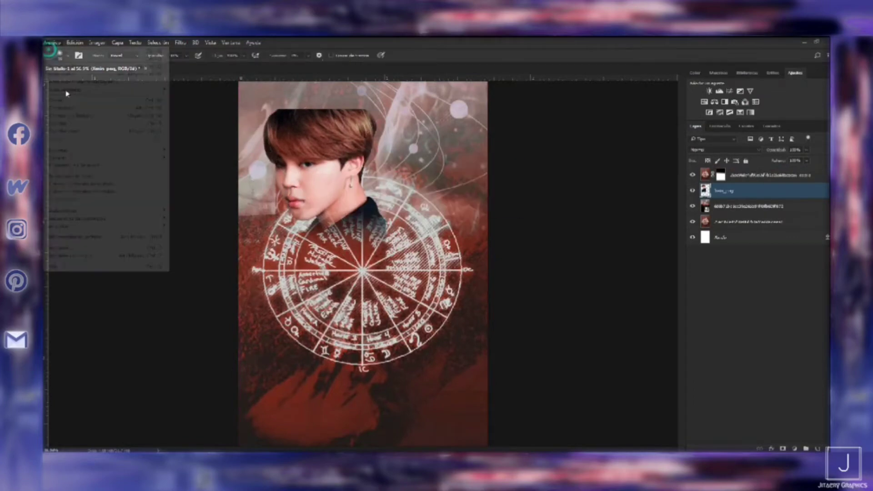
click(66, 93)
drag(723, 190, 719, 201)
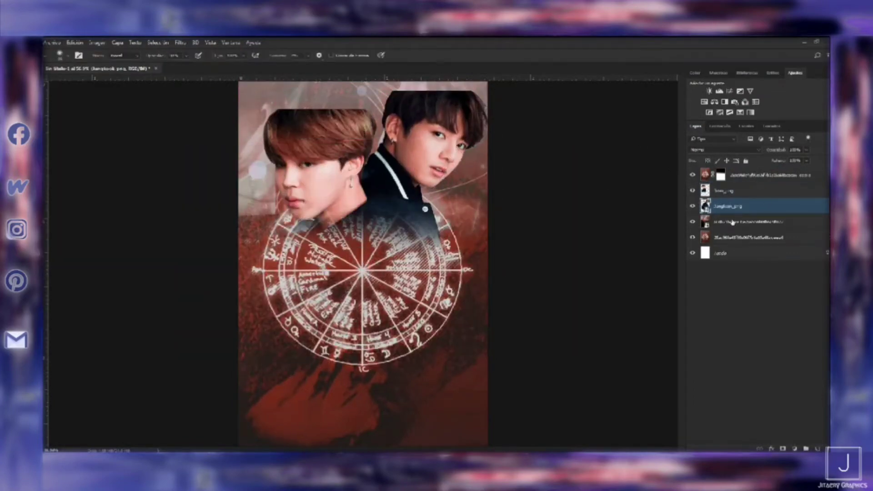
click(692, 191)
click(722, 190)
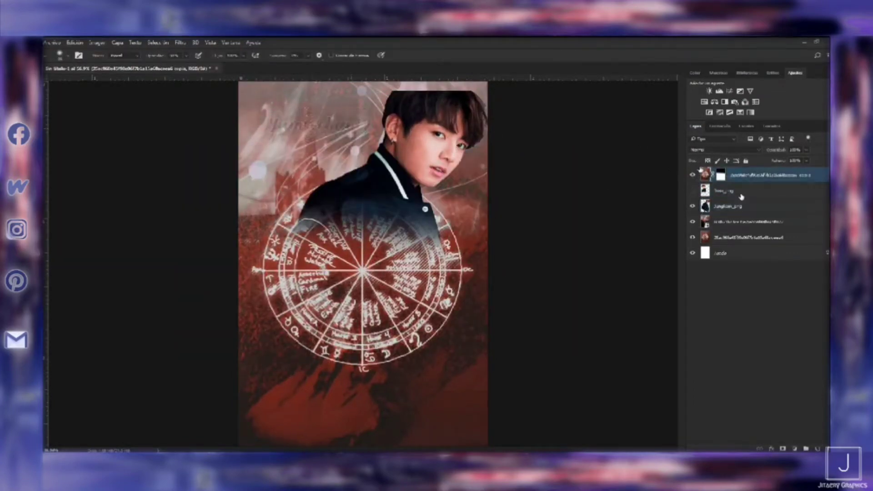
click(692, 190)
- Gradient-fade the hair tops of both portraits into the background using layer masks
click(407, 123)
key(g)
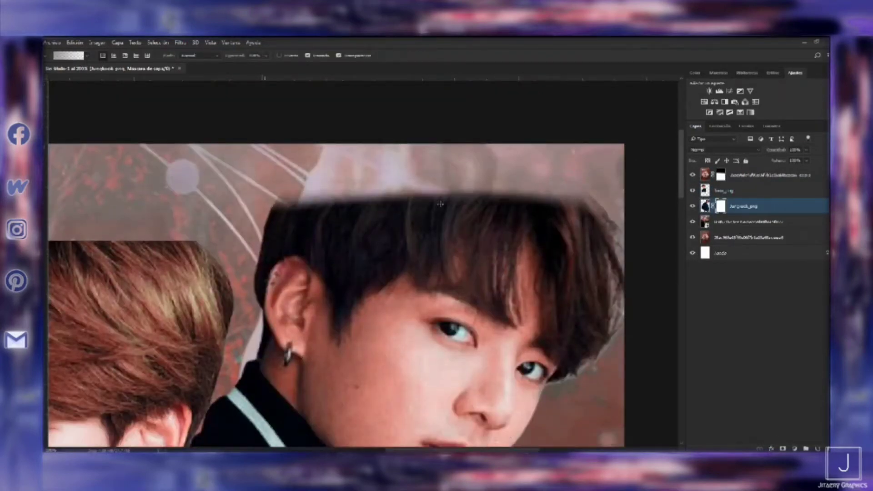
drag(273, 273, 596, 237)
click(739, 191)
click(782, 448)
drag(360, 214, 230, 244)
- Pick a larger brush to refine the mask edges near the second portrait's eye
key(z)
key(ctrl+0)
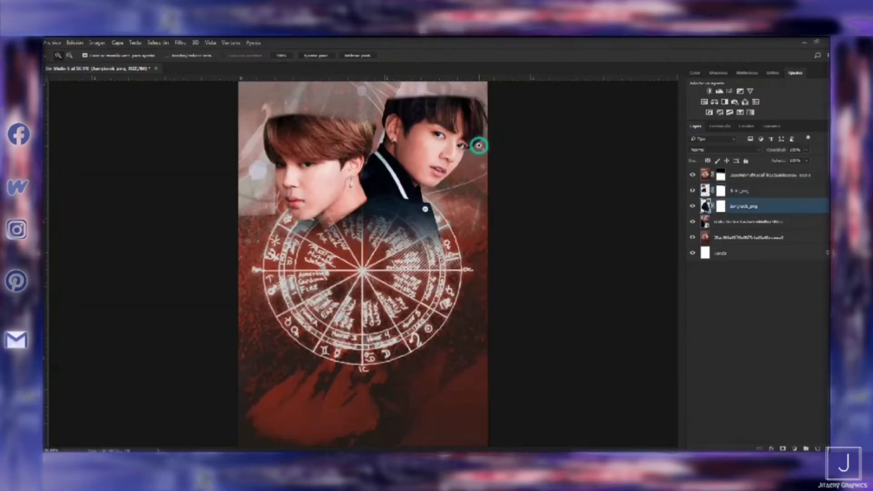
click(479, 146)
key(b)
right_click(95, 82)
key(Return)
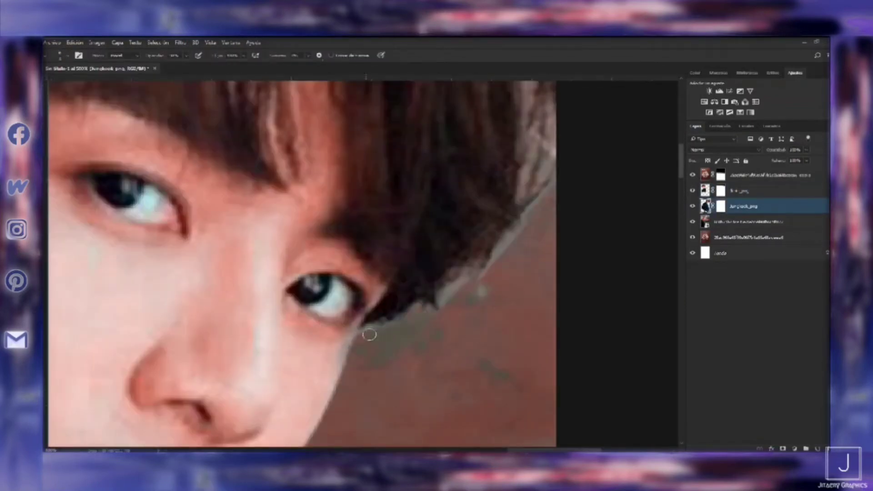
scroll(442, 296, up, 2)
scroll(558, 230, up, 1)
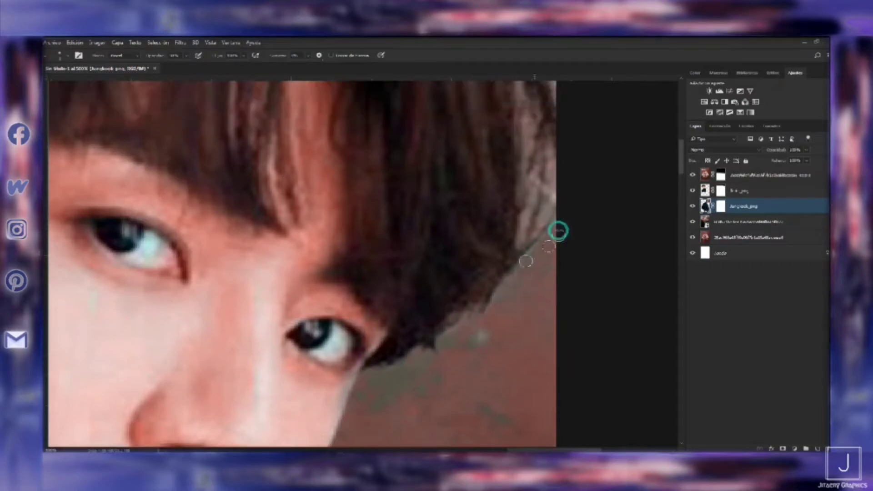
scroll(547, 229, up, 2)
scroll(564, 317, down, 3)
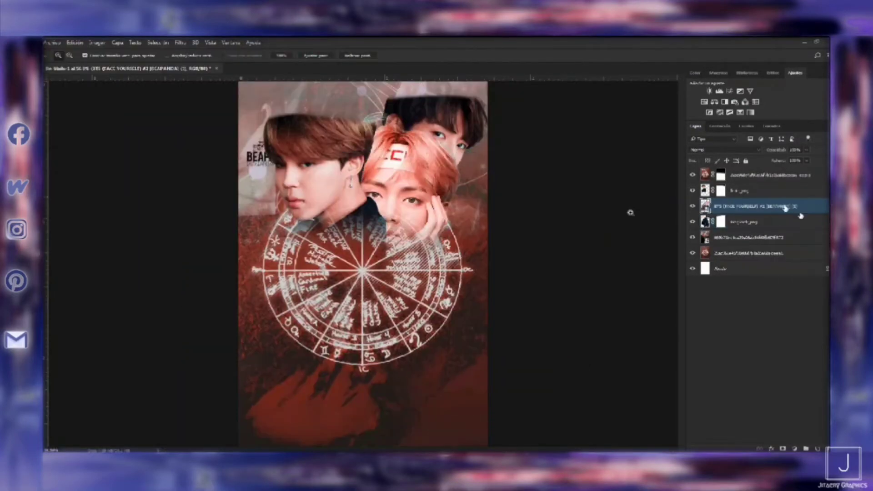
- Commit the third portrait and gradient-fade its lower edge through a layer mask
key(Return)
key(g)
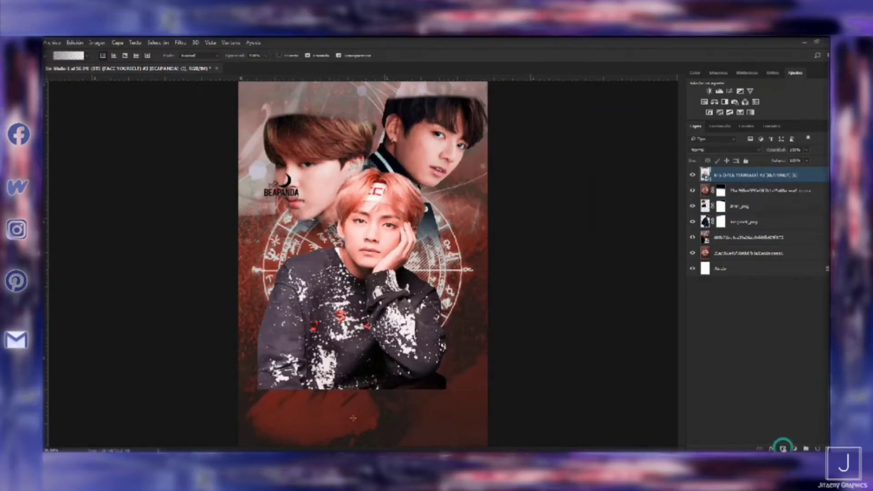
click(782, 448)
drag(358, 318, 357, 366)
- Paint out the watermark on the third portrait's face with a large soft brush
key(z)
click(242, 162)
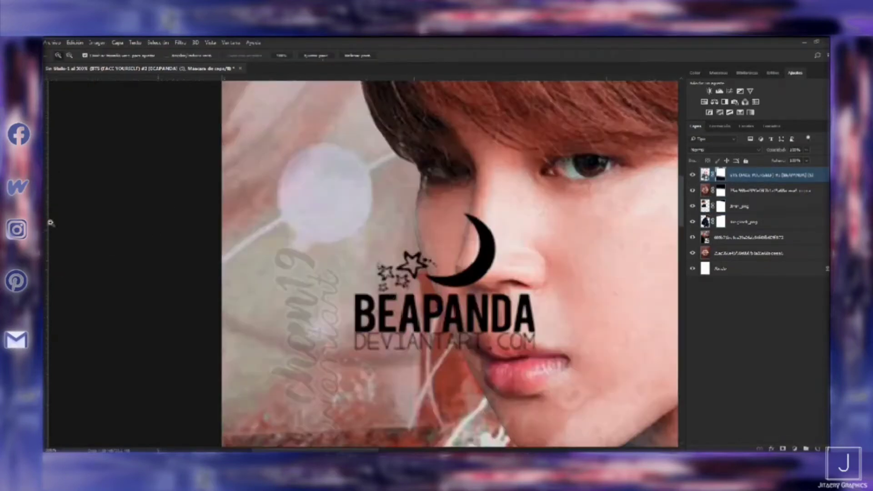
click(67, 55)
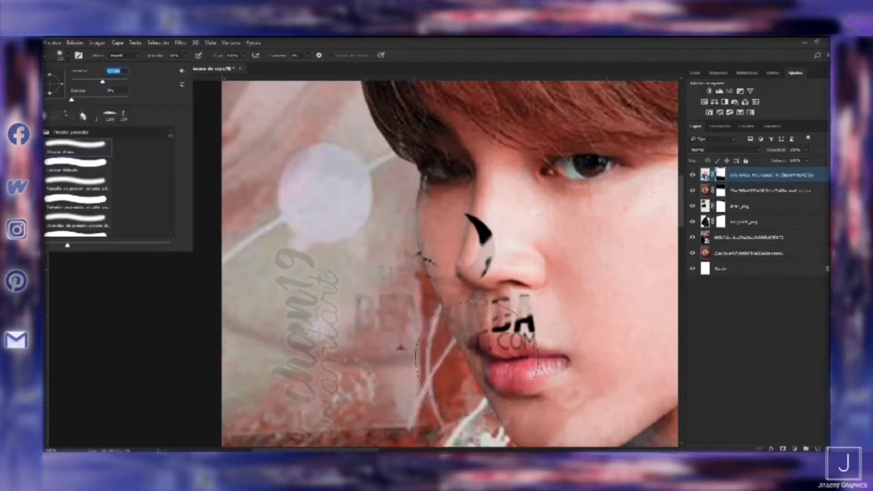
drag(527, 314, 280, 270)
click(326, 59)
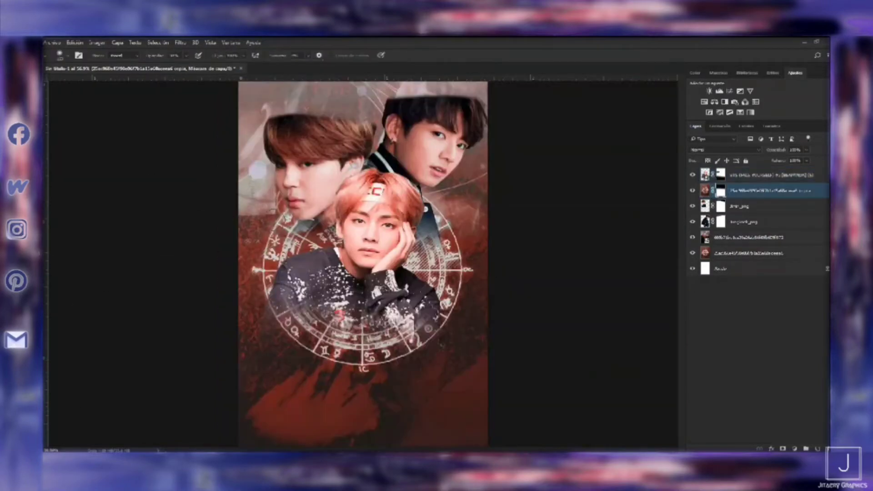
- Select the second portrait's layer and scroll through the layer stack
key(alt+bracketleft)
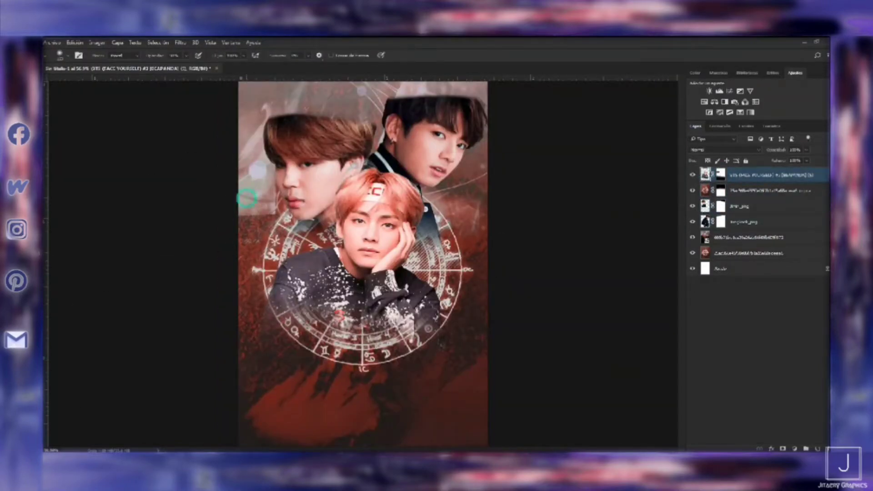
ctrl+click(363, 117)
scroll(386, 139, up, 3)
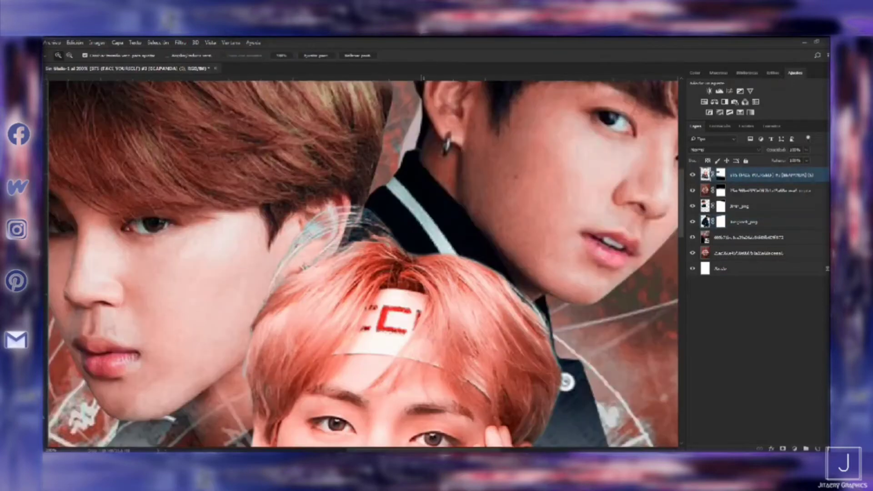
scroll(131, 309, down, 3)
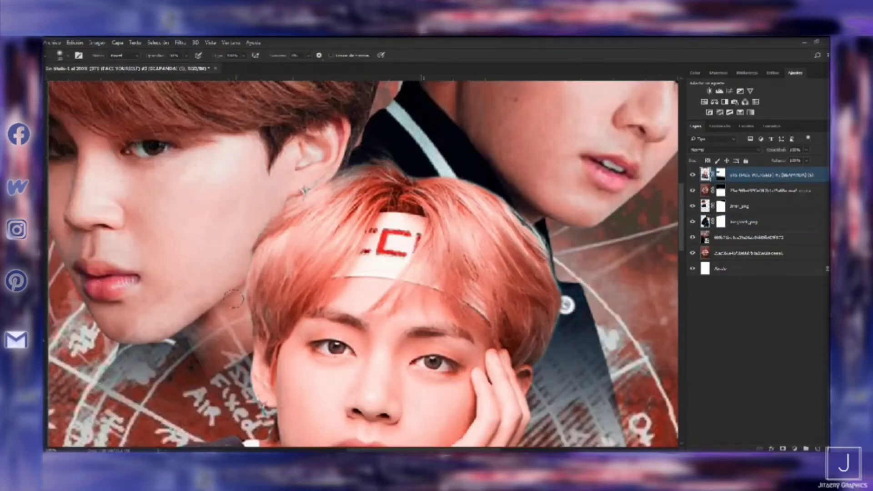
scroll(572, 239, down, 3)
scroll(409, 236, down, 1)
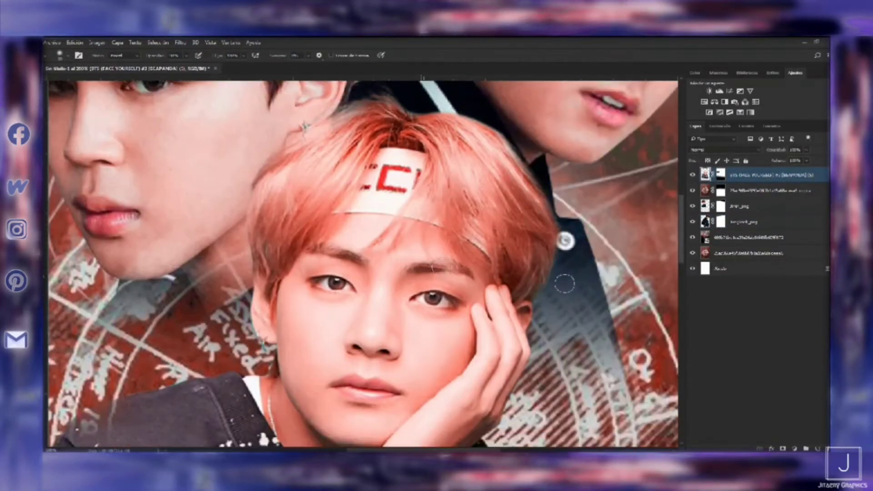
scroll(245, 234, down, 3)
scroll(179, 209, up, 3)
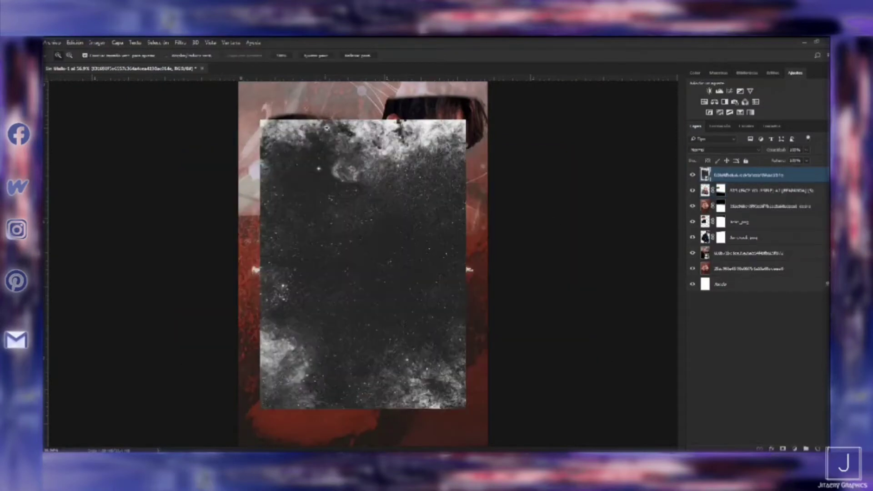
- Commit the starry texture, set it to Aclarar (Lighten) blending and move it lower
key(Return)
click(722, 150)
click(722, 176)
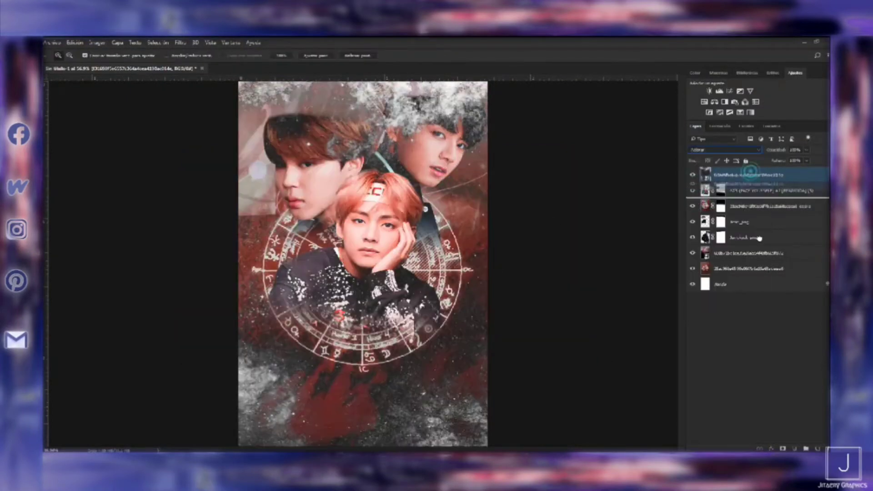
mouse_move(746, 174)
mouse_down()
mouse_move(755, 200)
mouse_move(755, 186)
mouse_up()
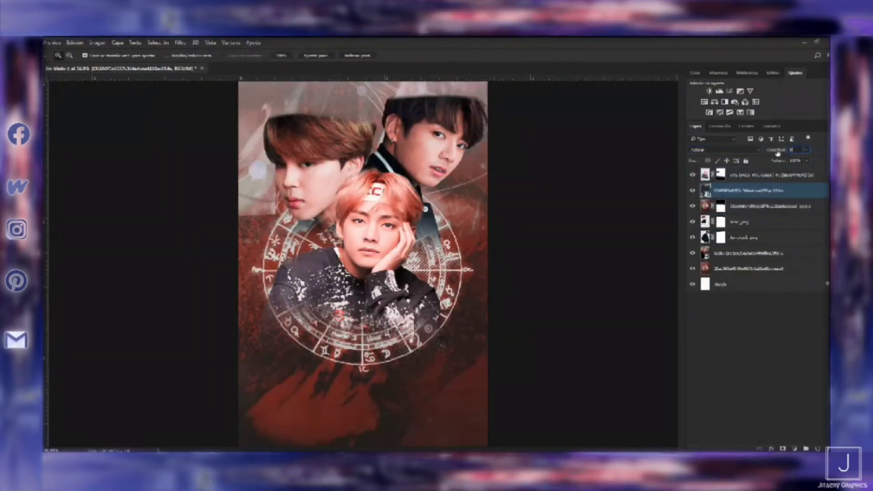
click(723, 149)
click(694, 200)
- Mask the starry texture near the poster top with a soft brush and add a new layer
click(782, 449)
key(b)
click(59, 55)
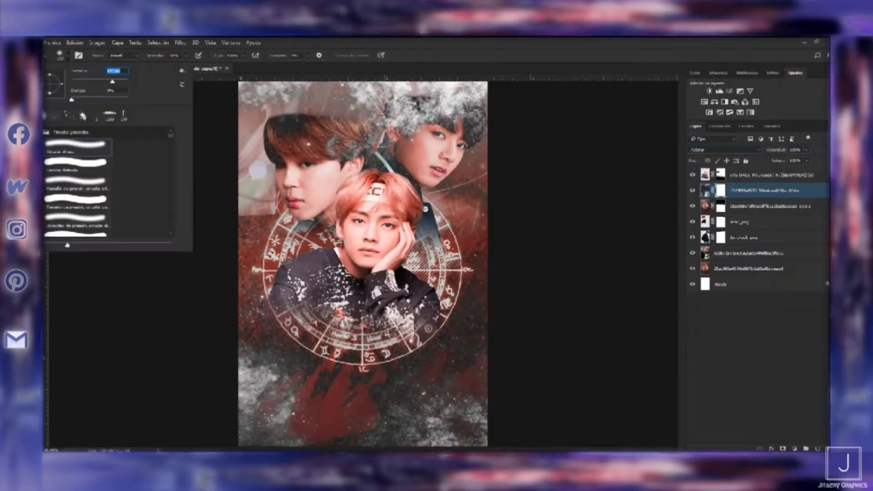
drag(400, 118, 428, 141)
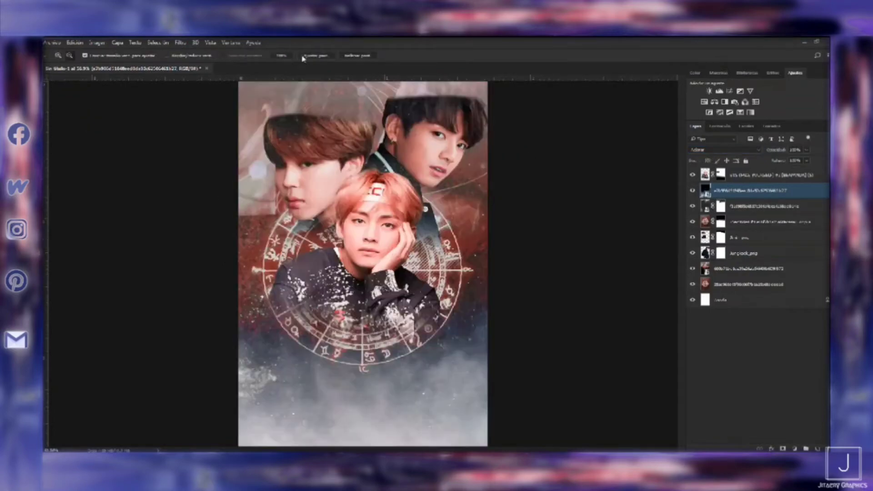
key(ctrl+shift+alt+n)
- Paint a thin purple streak and brownish toning strokes over the second portrait's hair
drag(422, 123, 432, 123)
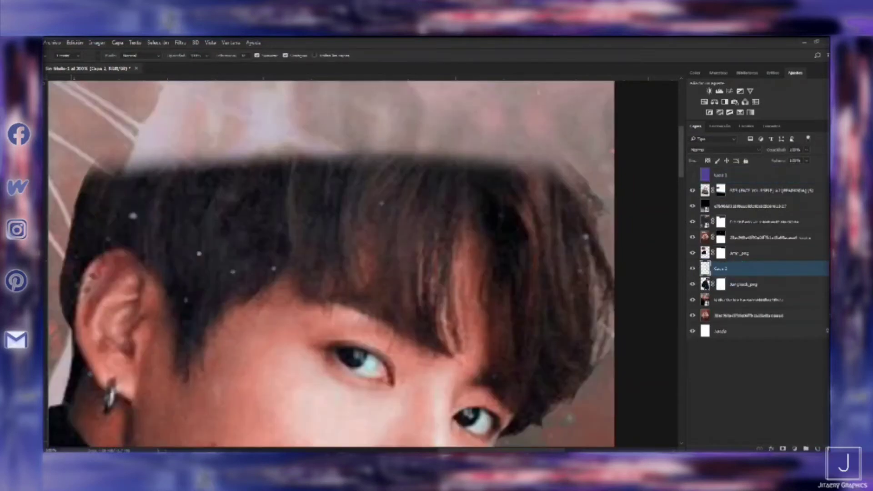
click(666, 60)
key(b)
click(68, 55)
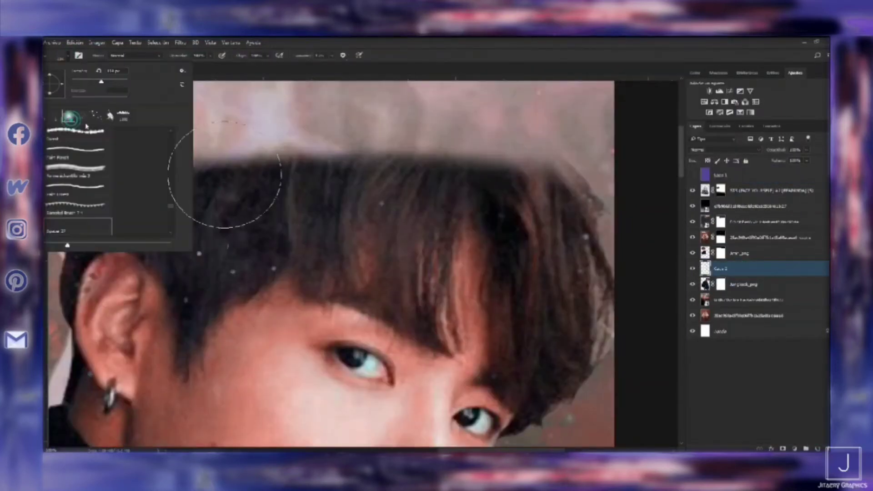
drag(223, 267, 260, 198)
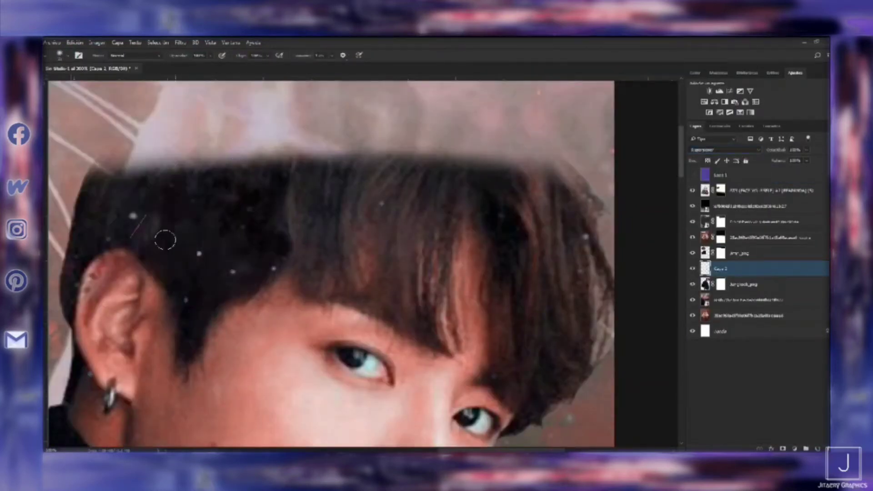
drag(165, 240, 150, 252)
mouse_move(339, 216)
mouse_down()
mouse_move(377, 195)
mouse_move(444, 191)
mouse_move(570, 255)
mouse_move(551, 184)
mouse_up()
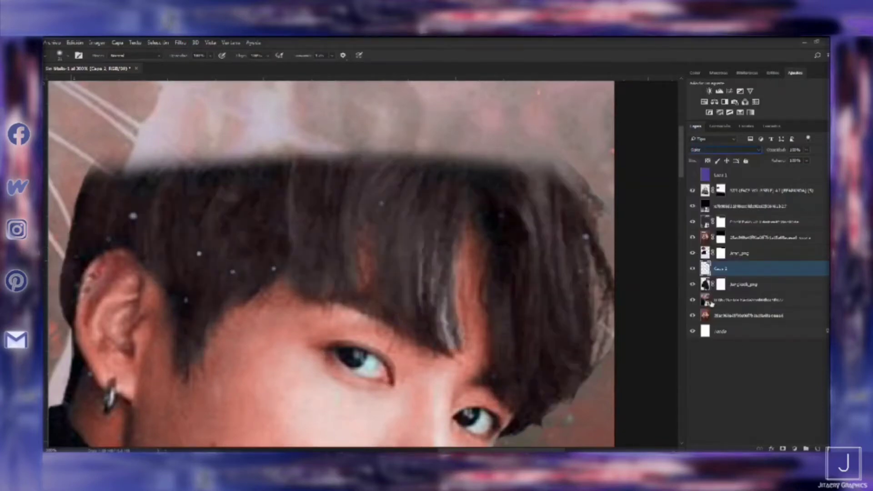
- Change the paint layer's blend mode and zoom closer on the boy's face
click(723, 150)
click(727, 229)
scroll(522, 163, down, 3)
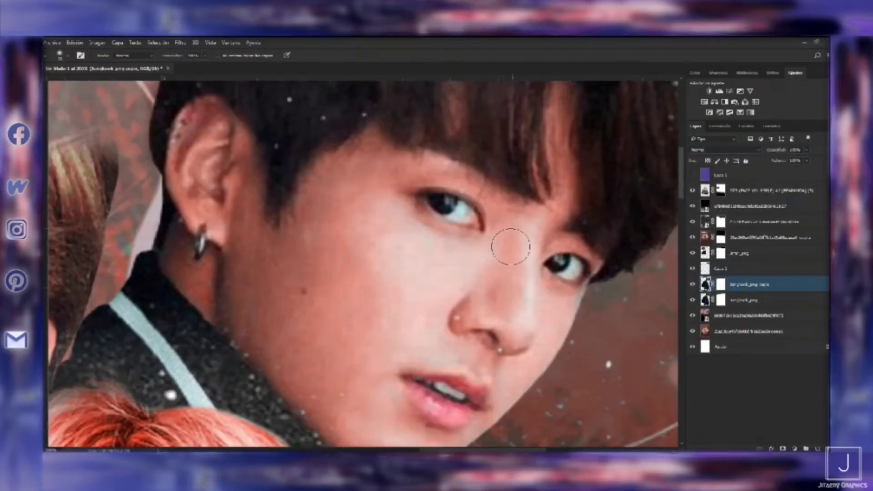
key(z)
click(432, 166)
scroll(558, 272, down, 3)
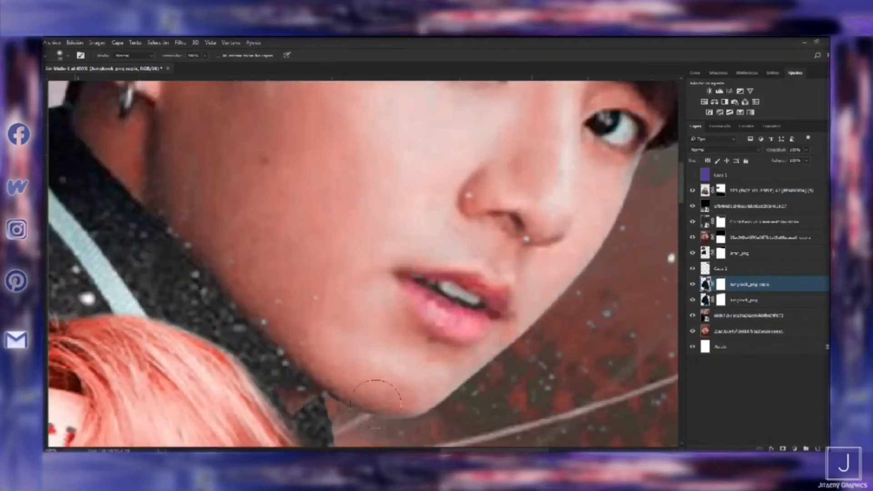
scroll(562, 208, up, 3)
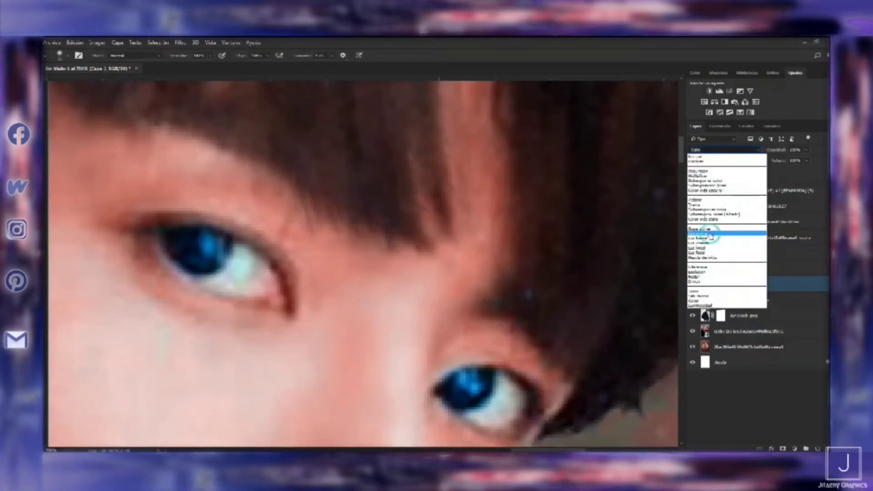
- Apply the blend mode that tints the eyes blue, then select an empty paint layer
click(710, 234)
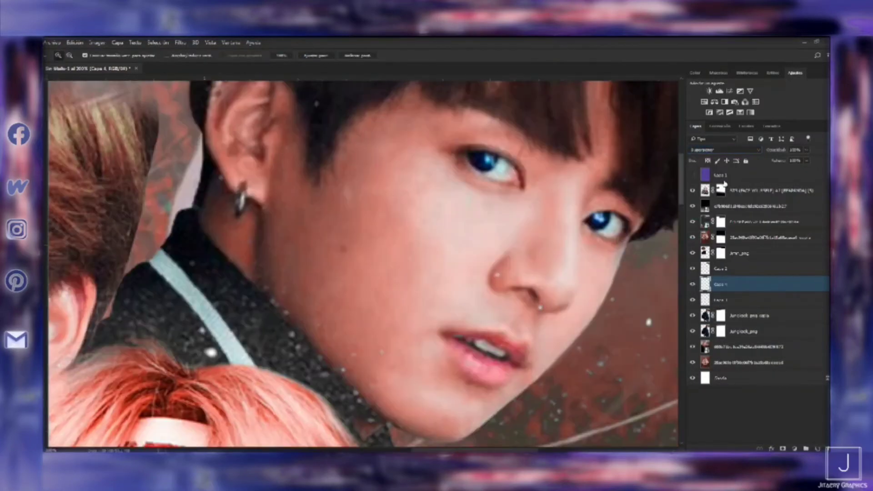
click(720, 221)
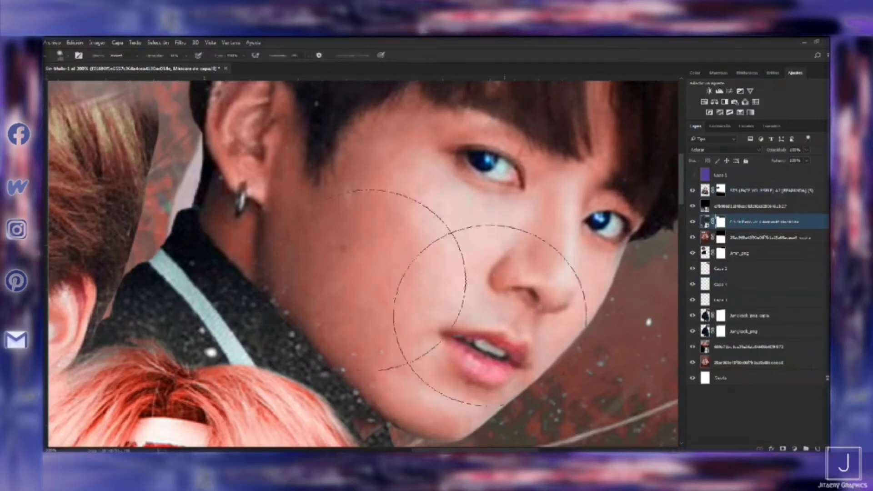
scroll(429, 280, up, 5)
click(750, 206)
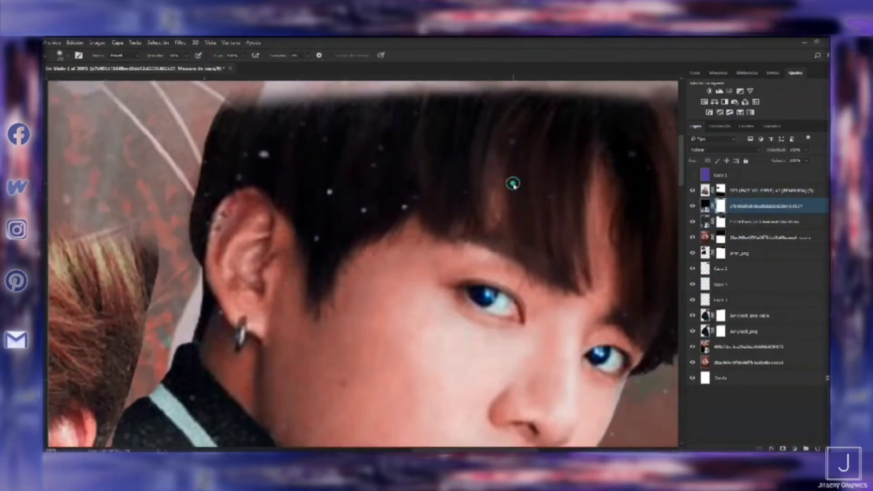
scroll(513, 183, down, 5)
click(757, 268)
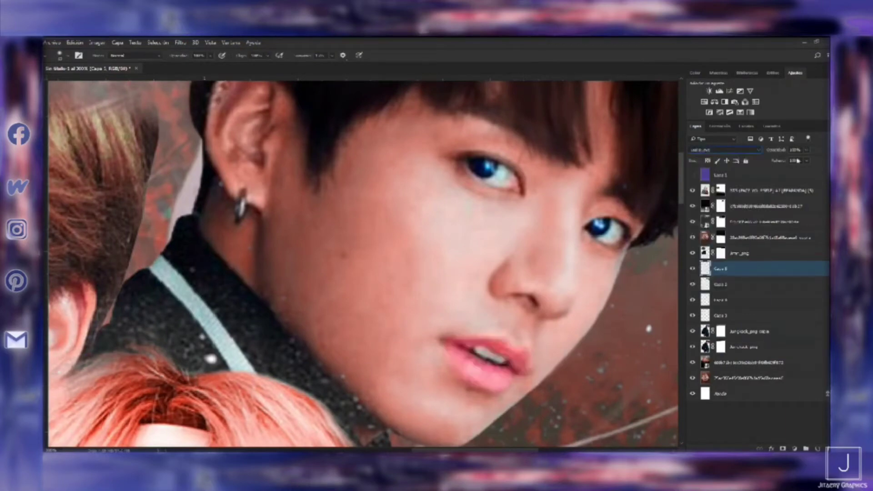
- Paint a black stroke from ear along the jaw and group the retouch layers
drag(262, 219, 260, 285)
scroll(438, 403, down, 2)
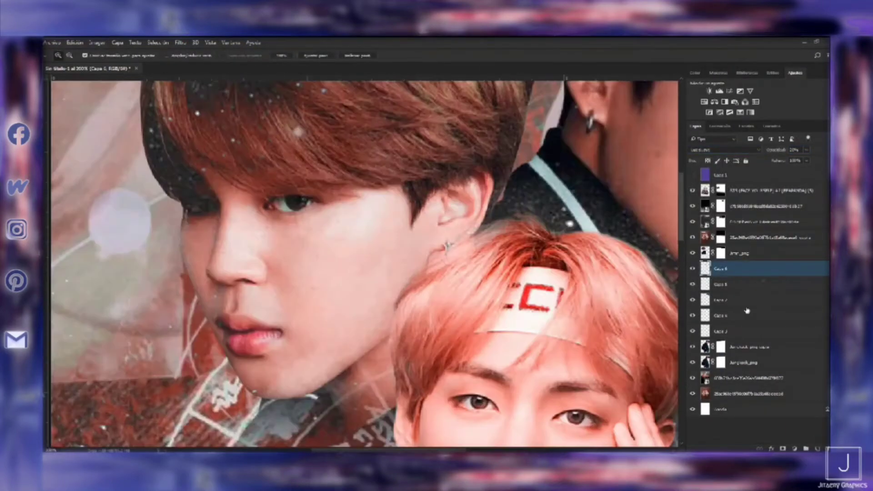
shift+click(736, 362)
key(ctrl+g)
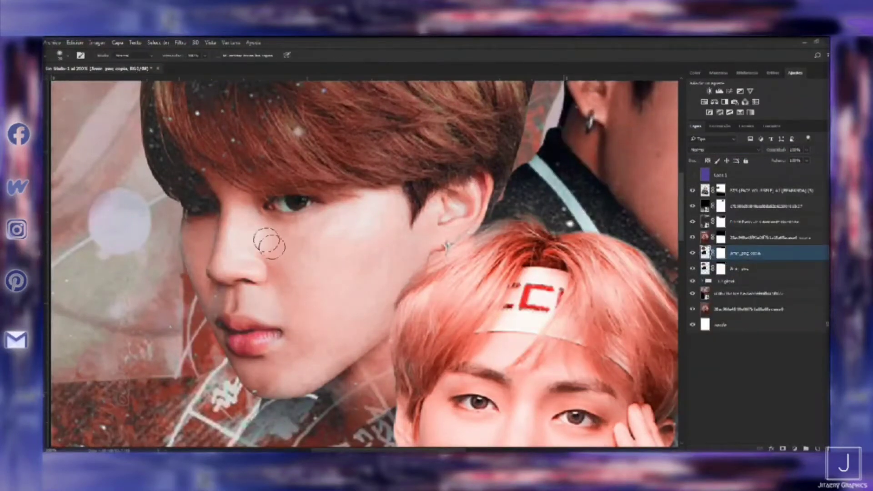
- Set the brush to 100% opacity and switch the eye layer to Color blending
scroll(399, 282, up, 1)
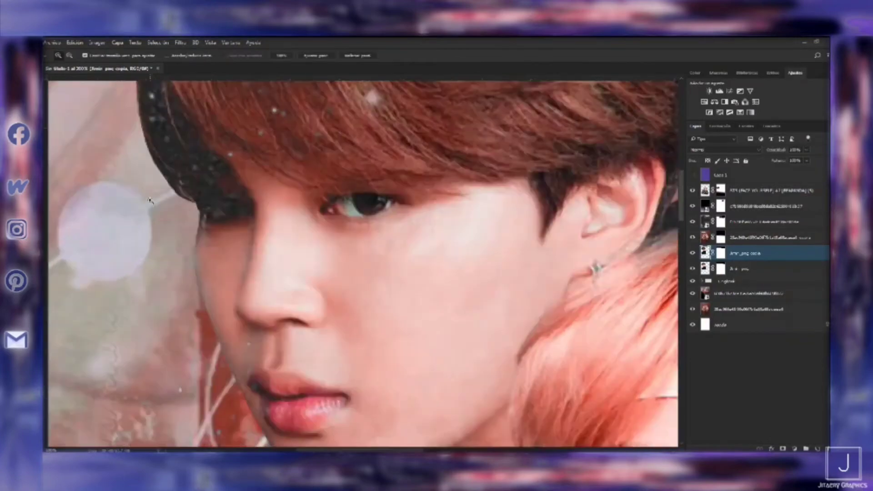
scroll(399, 282, up, 1)
scroll(398, 281, up, 3)
scroll(399, 282, up, 2)
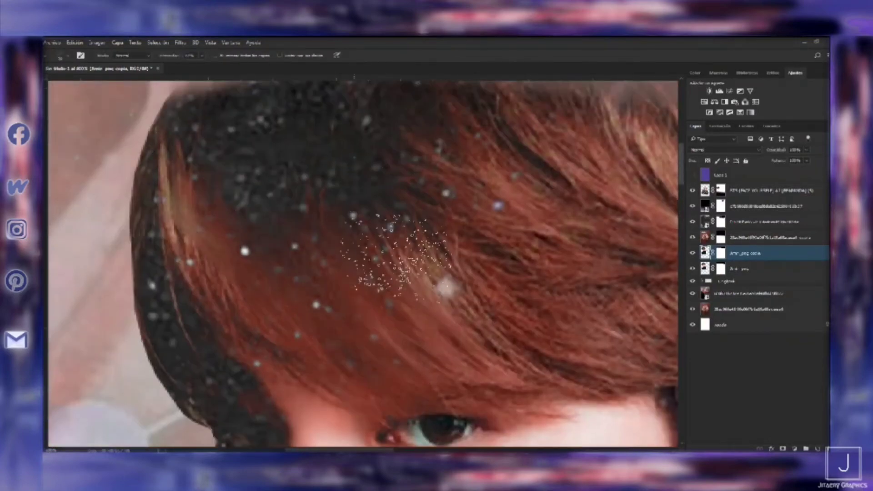
drag(509, 117, 394, 170)
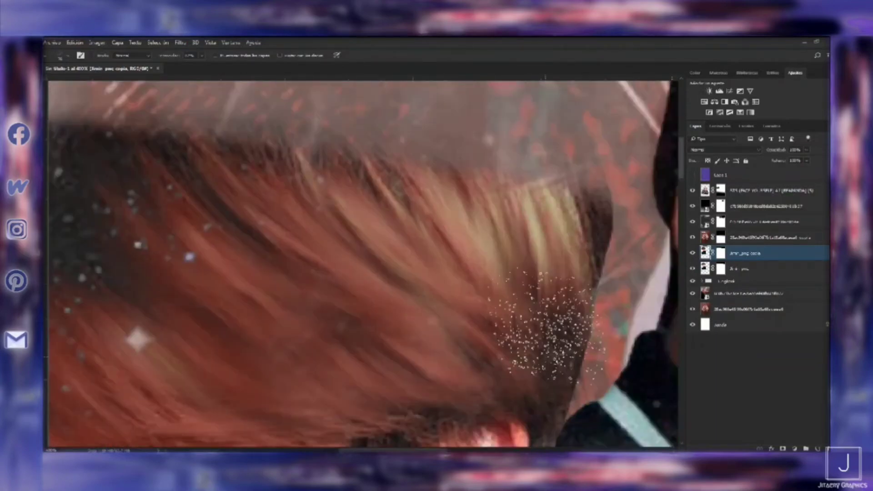
click(61, 55)
key(Return)
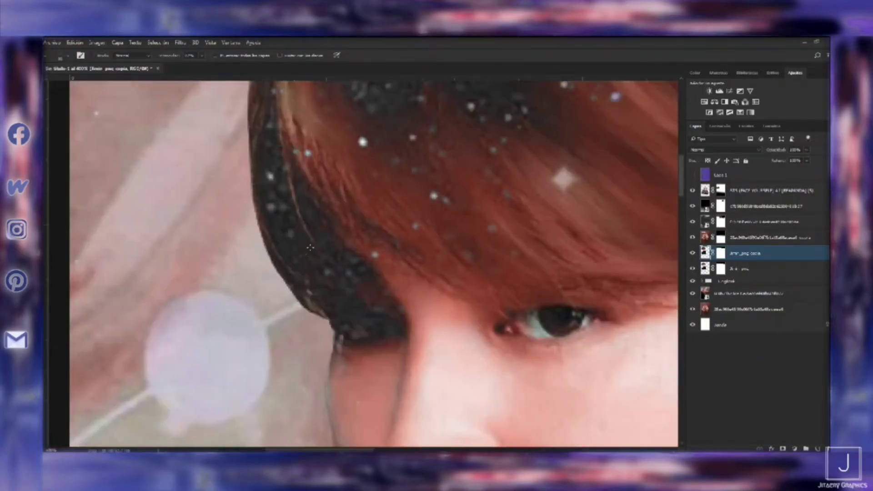
key(0)
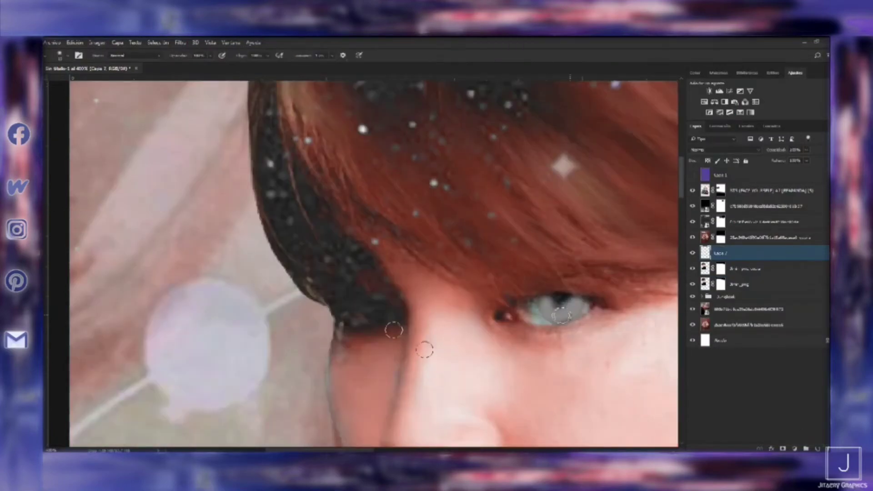
click(724, 149)
click(709, 304)
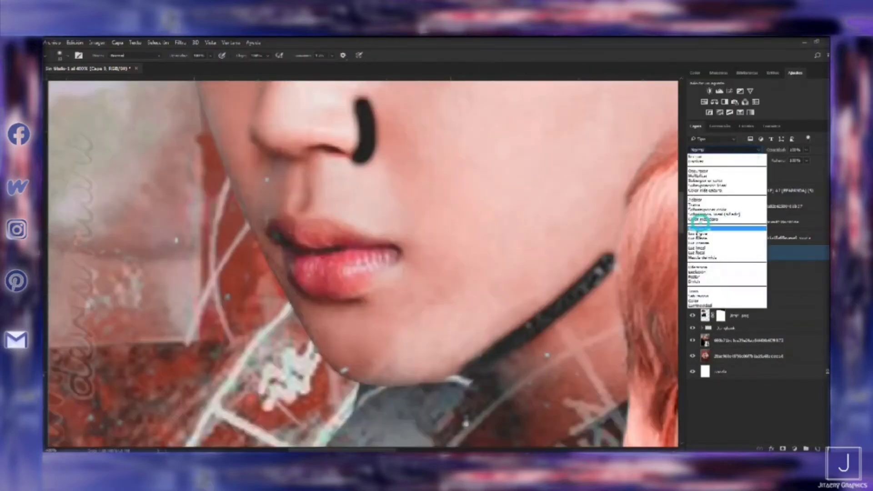
- Set the strokes to Luz suave and paint a Superponer reddish-brown tint over the red hair
click(703, 228)
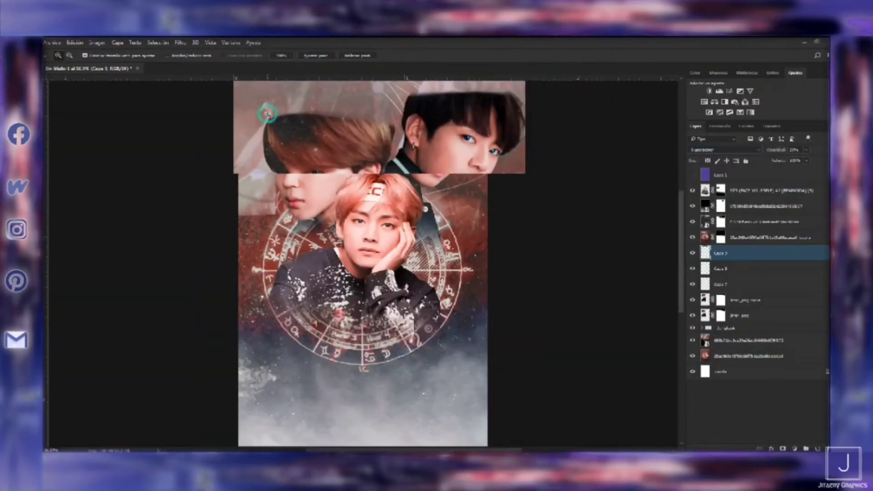
click(267, 114)
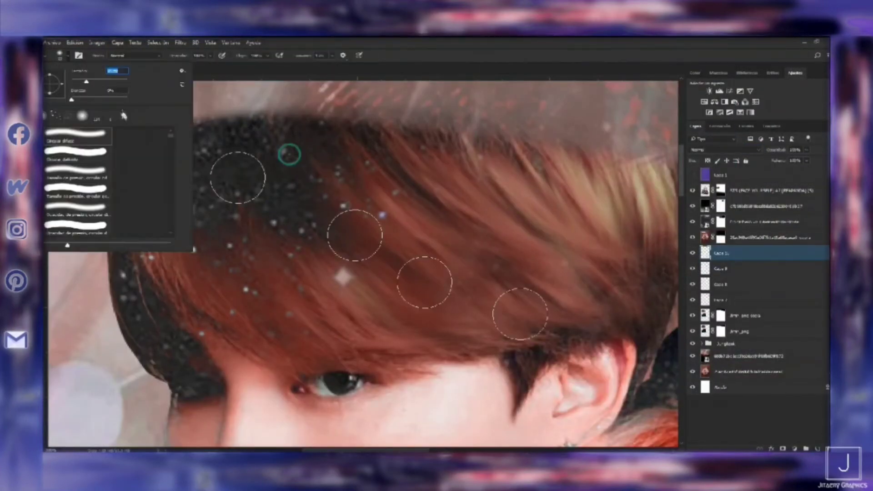
mouse_move(246, 181)
mouse_down()
mouse_move(452, 306)
mouse_move(136, 301)
mouse_move(518, 259)
mouse_up()
key(shift+alt+o)
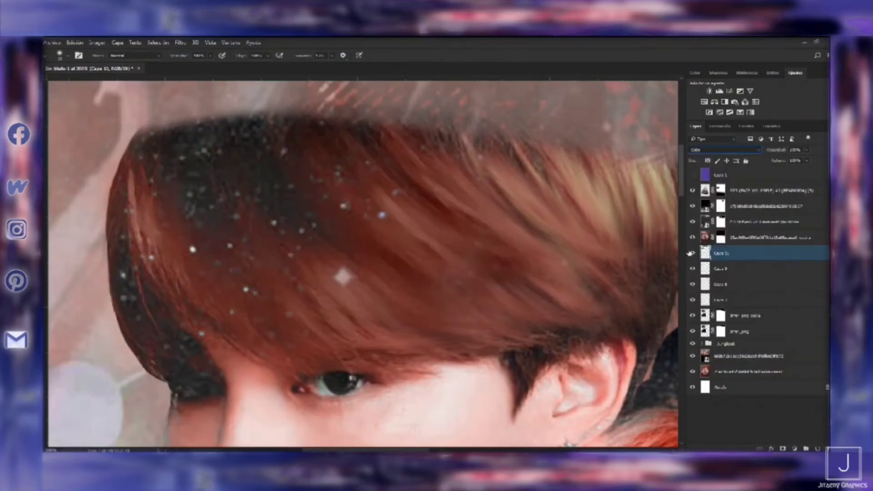
drag(312, 273, 636, 265)
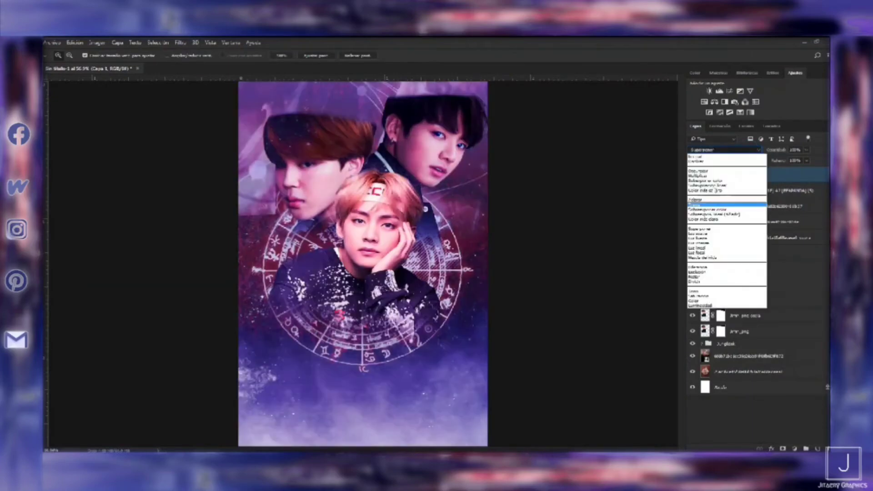
- Reblend the purple layer, add Brightness/Contrast, Curves and Levels layers, and move its copy
click(702, 258)
click(706, 93)
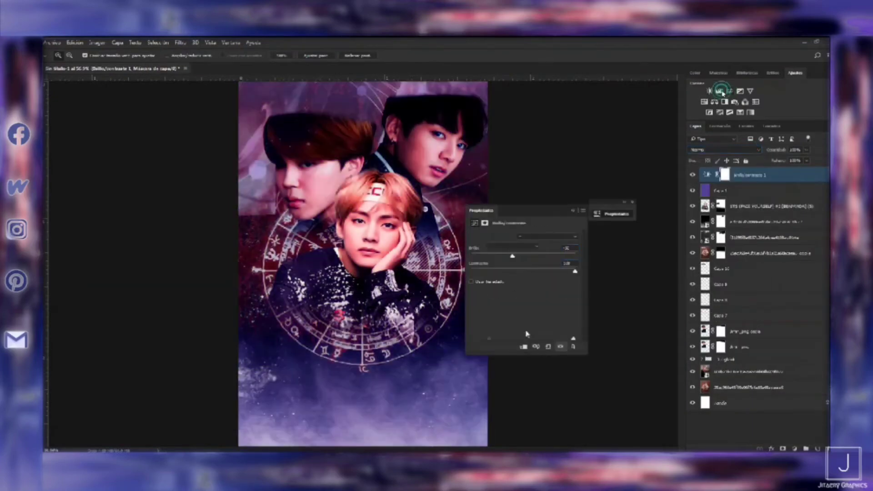
click(729, 90)
click(719, 91)
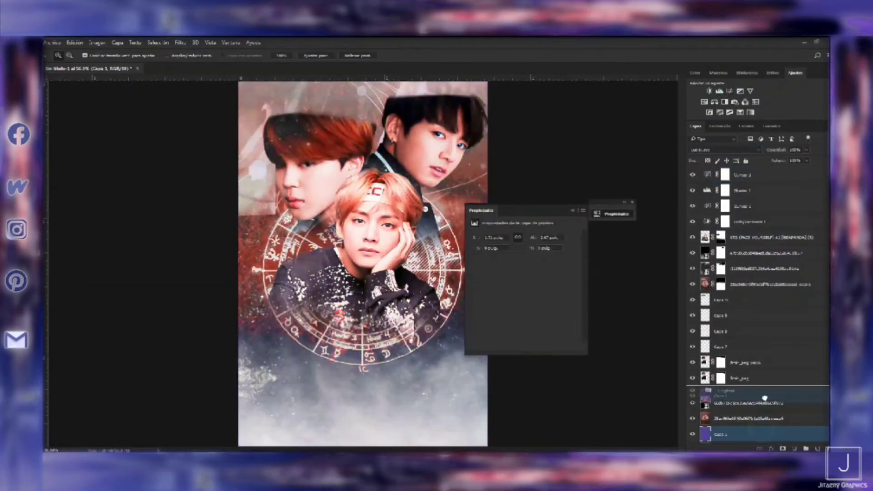
mouse_move(769, 402)
mouse_down()
mouse_move(786, 249)
mouse_move(768, 284)
mouse_move(750, 232)
mouse_up()
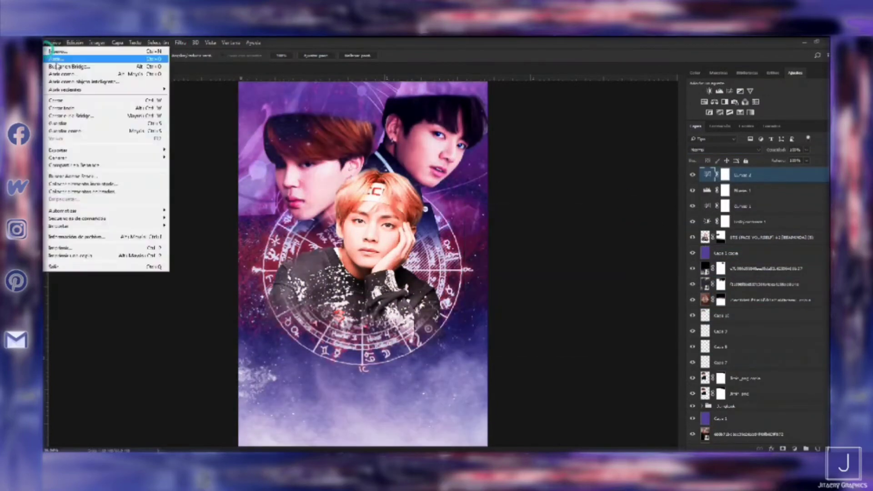
- Open the first colouring PSD and drag its group into the poster
key(ctrl+o)
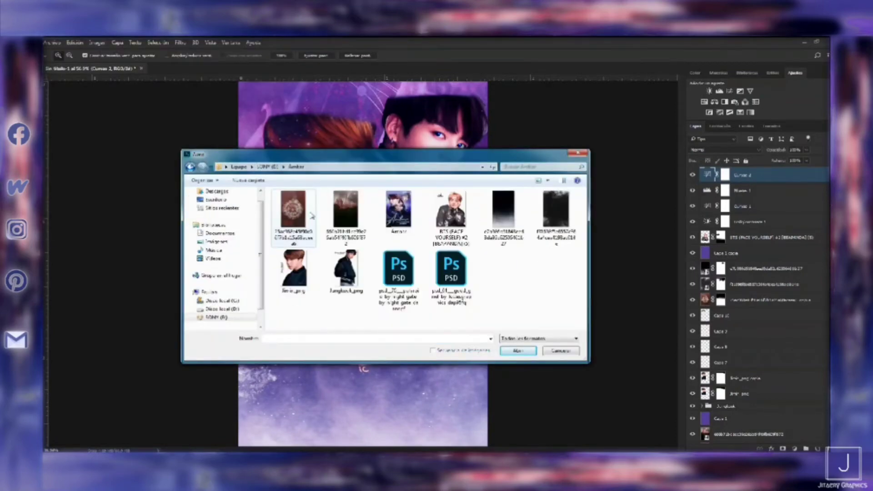
double_click(498, 211)
double_click(331, 203)
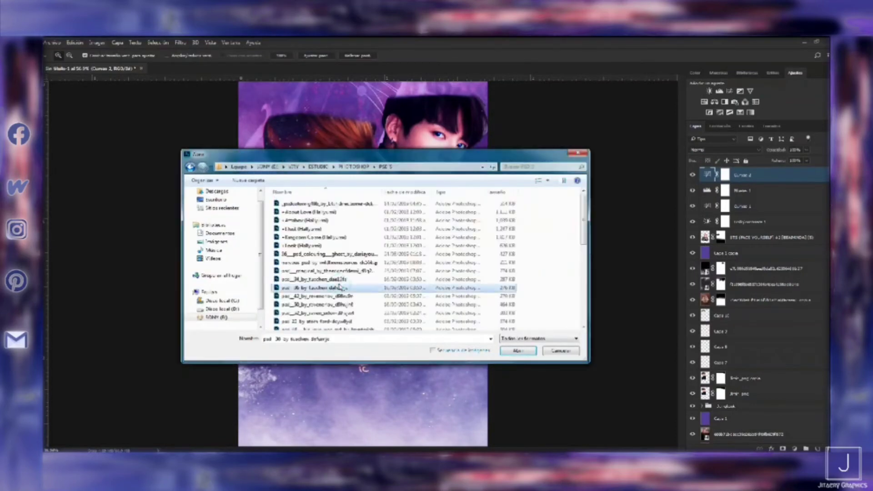
key(Escape)
drag(717, 172, 364, 228)
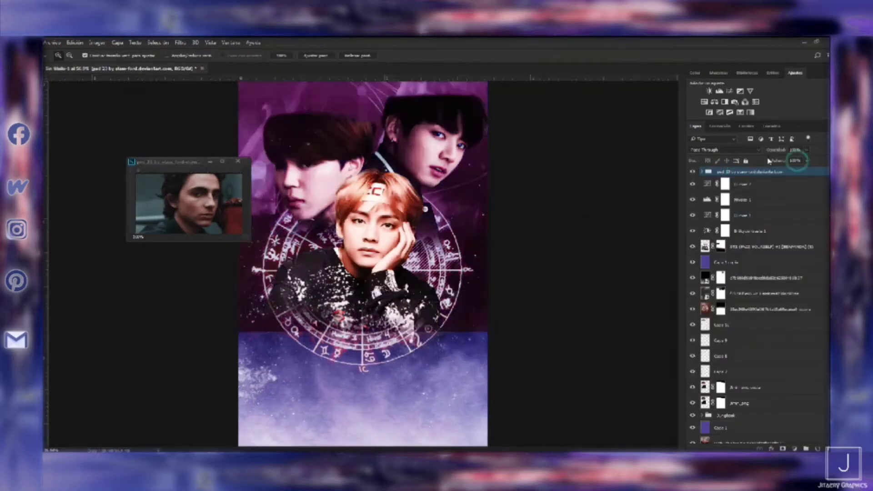
- Set the colouring group to Luz suave blending and close its source window
click(741, 150)
click(700, 278)
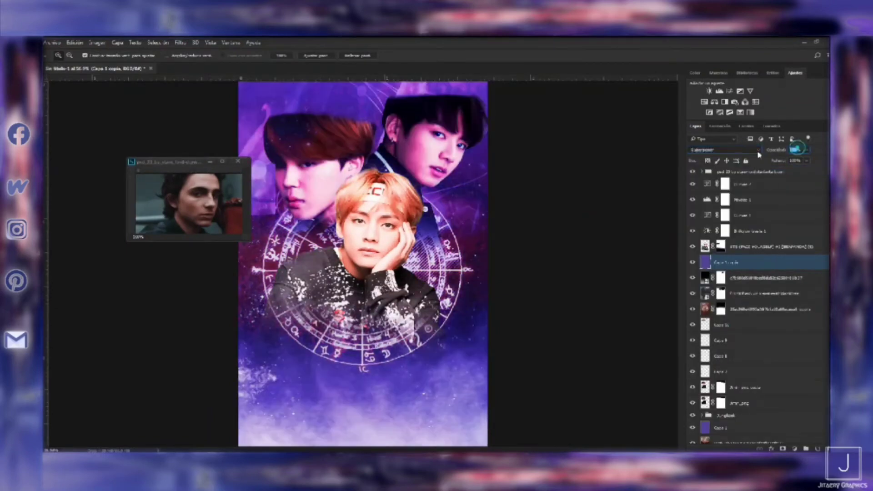
click(741, 149)
click(700, 212)
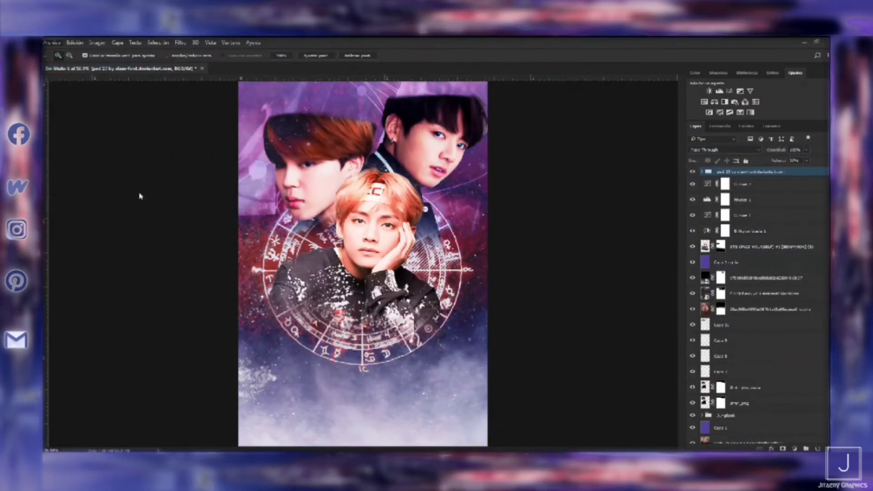
click(52, 42)
- Open the second colouring file and adjust the Curvas 2 curves layer
click(62, 58)
click(517, 349)
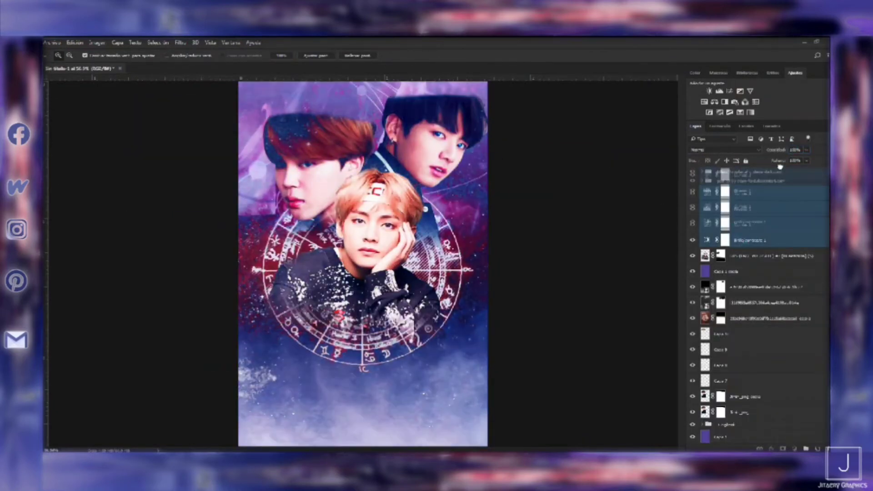
click(712, 173)
click(746, 254)
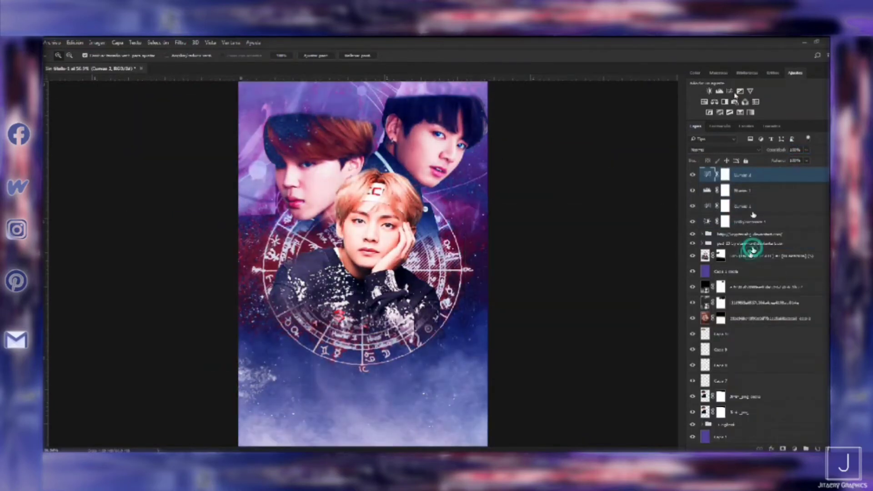
click(526, 294)
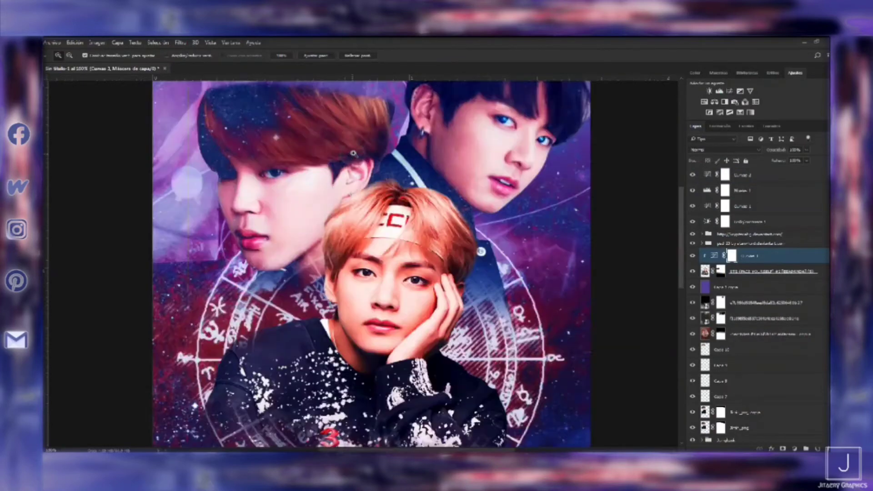
- Browse the brush presets and dismiss them to paint the left eye red
scroll(449, 356, down, 3)
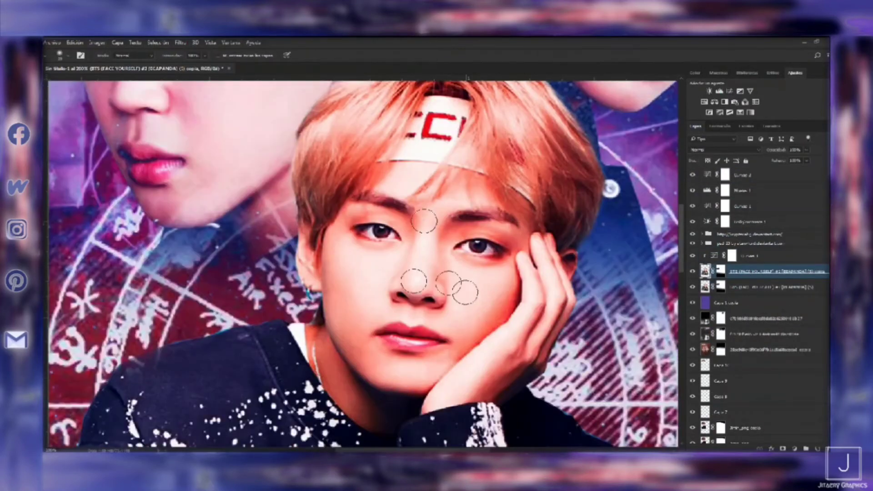
scroll(396, 205, up, 3)
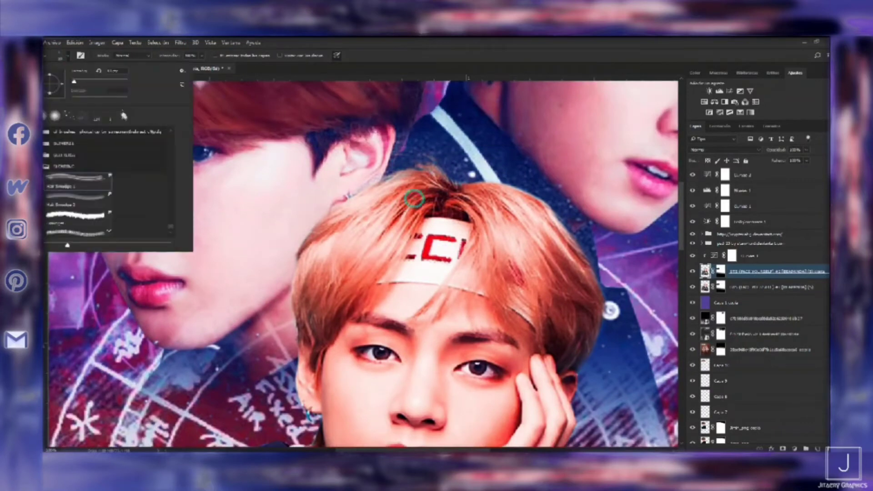
key(Escape)
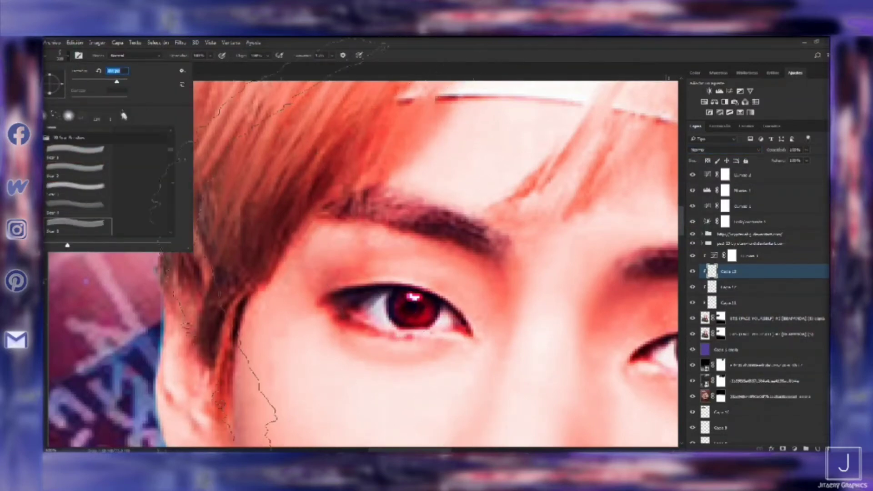
key(Return)
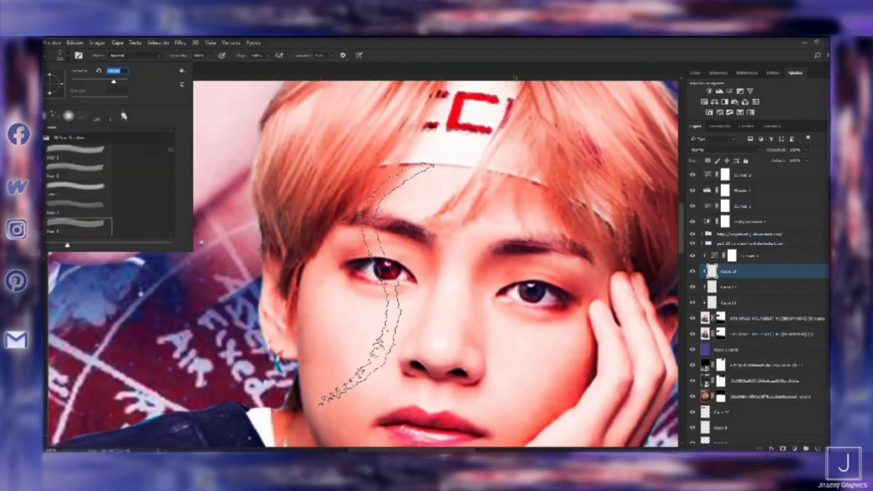
- Add a bevel and emboss effect to the streak and pick its highlight mode
click(772, 448)
click(788, 357)
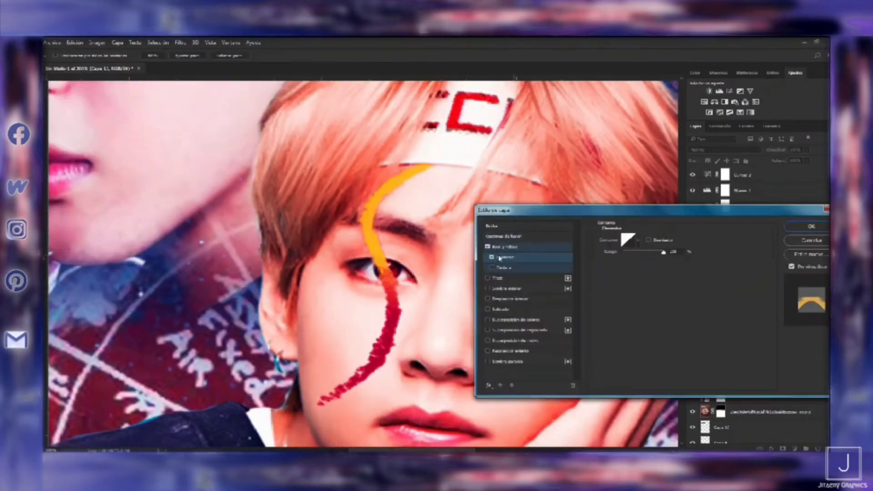
click(681, 340)
click(707, 335)
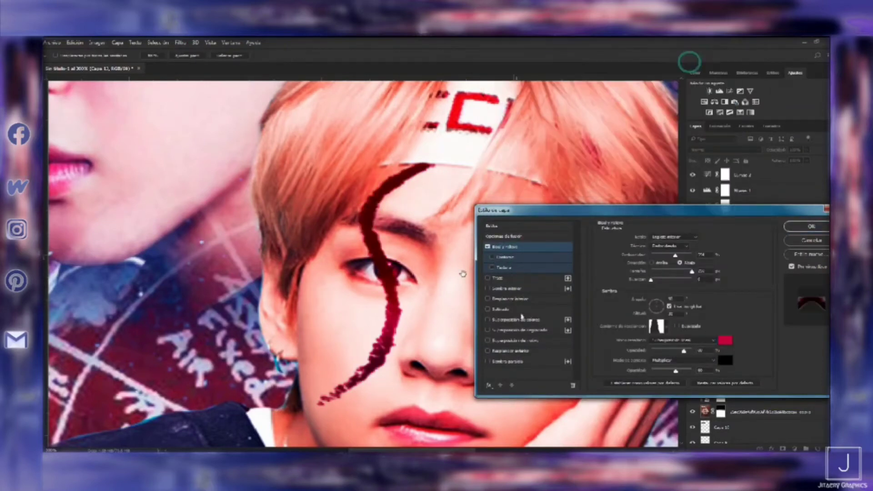
- Add an outer glow at 100% opacity and size 0 with a new contour, and apply
click(510, 350)
click(623, 265)
key(Return)
click(651, 327)
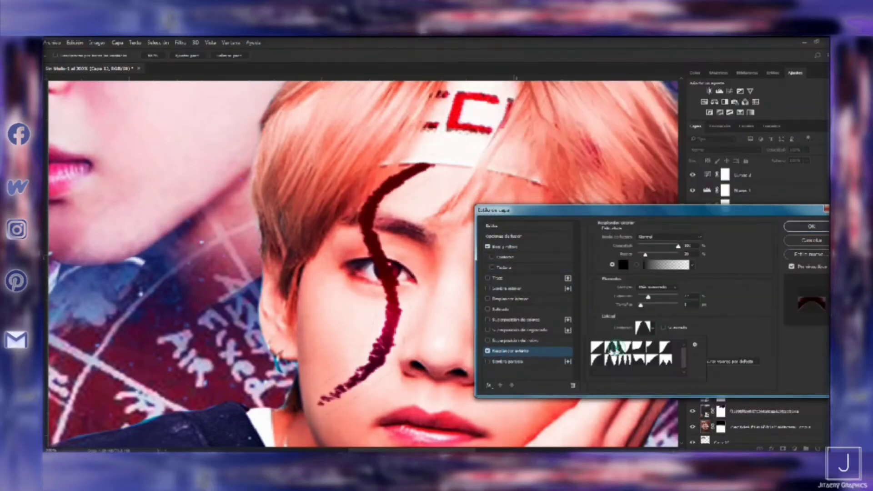
click(609, 349)
mouse_move(644, 254)
mouse_down()
mouse_move(636, 254)
mouse_move(655, 246)
mouse_up()
click(652, 328)
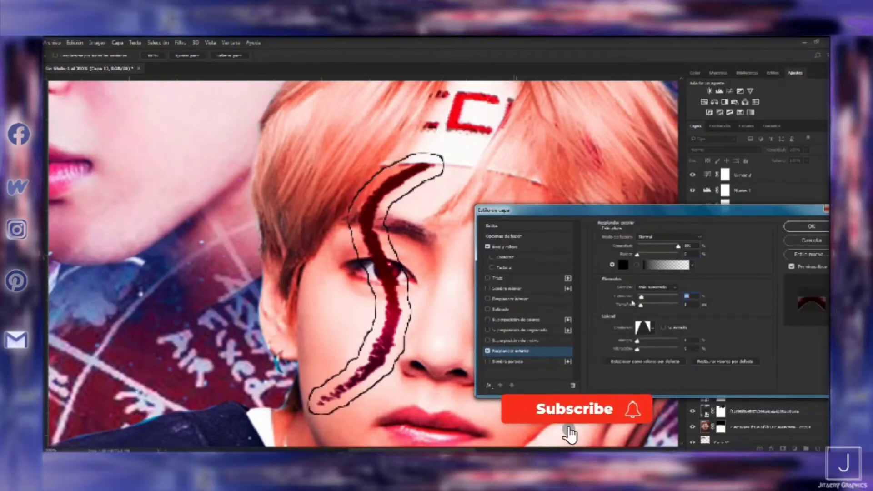
click(609, 351)
drag(640, 304, 634, 305)
key(Return)
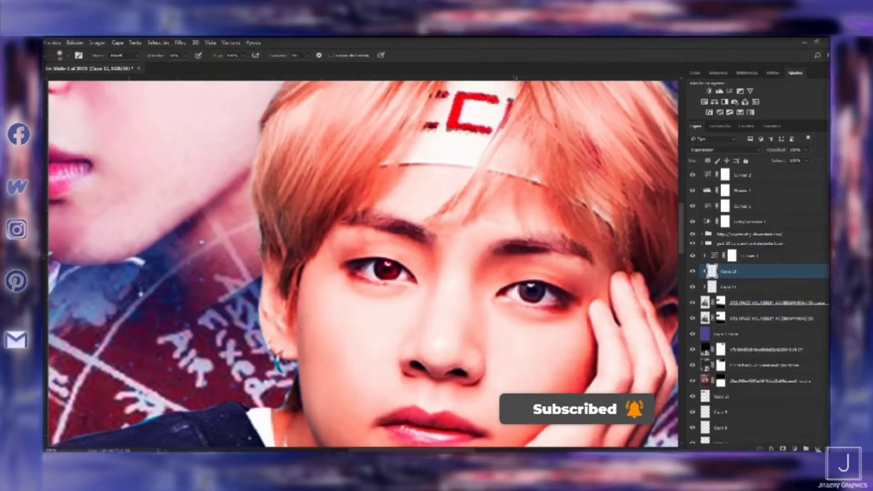
- Choose an enlarged scatter brush preset for the blood streak
click(59, 55)
scroll(108, 231, down, 3)
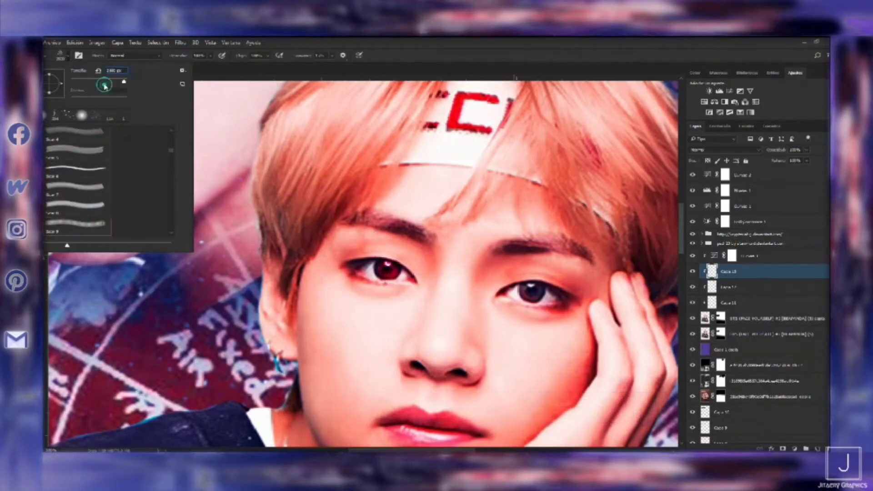
click(90, 82)
click(96, 229)
scroll(77, 181, down, 3)
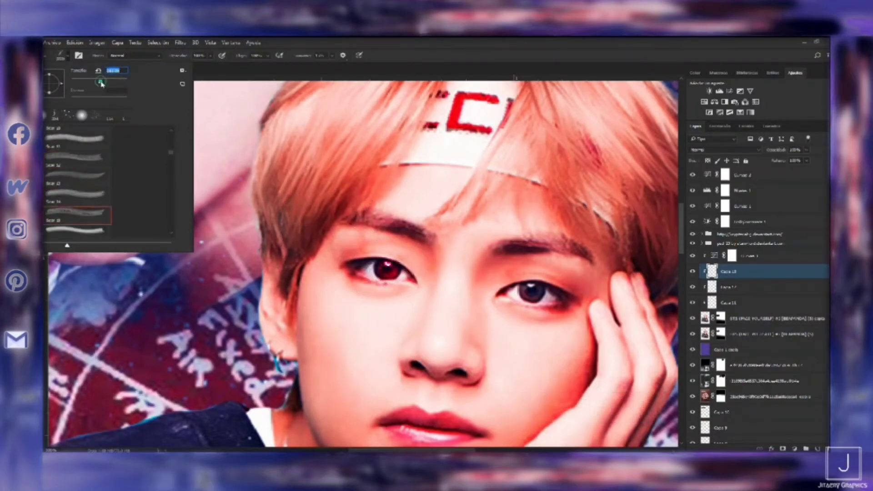
click(92, 228)
scroll(127, 230, down, 1)
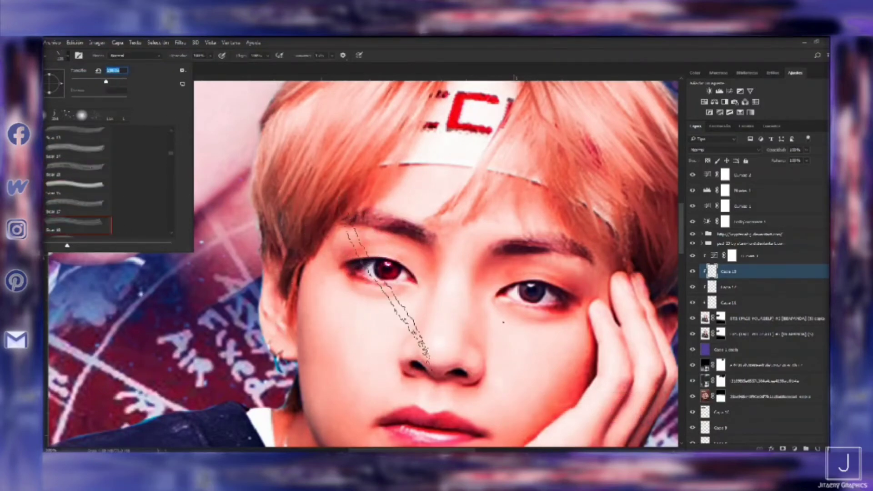
- Paint a red streak and rotate and stretch it vertically from forehead through the eye
click(387, 281)
key(ctrl+t)
drag(416, 195, 400, 253)
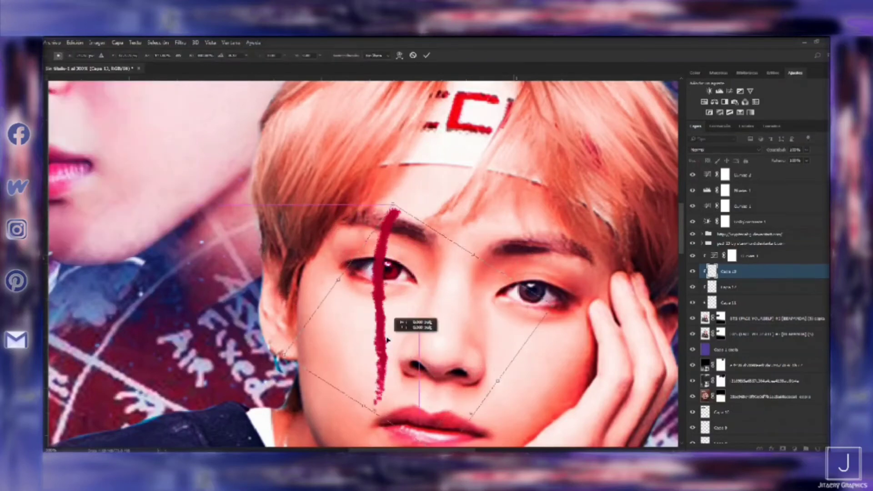
drag(391, 205, 403, 195)
key(Return)
key(b)
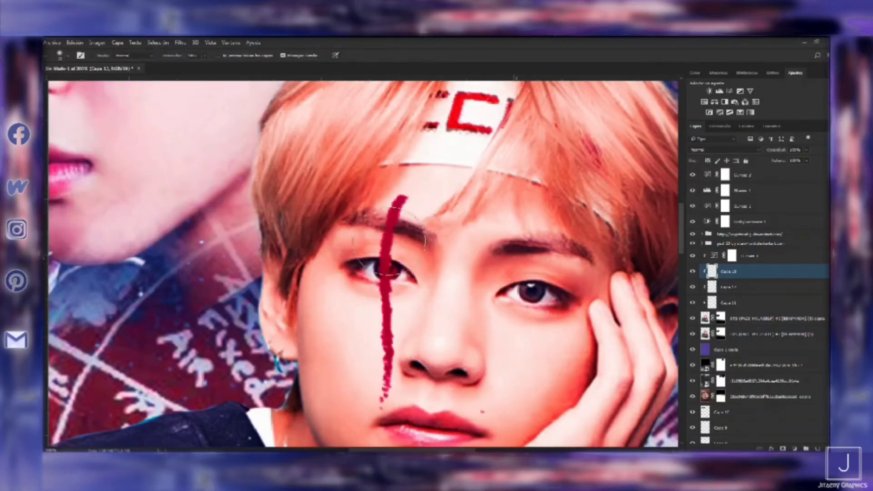
- Style the streak layer with bevel and emboss plus an outer glow with a new contour
double_click(773, 271)
click(488, 246)
click(509, 350)
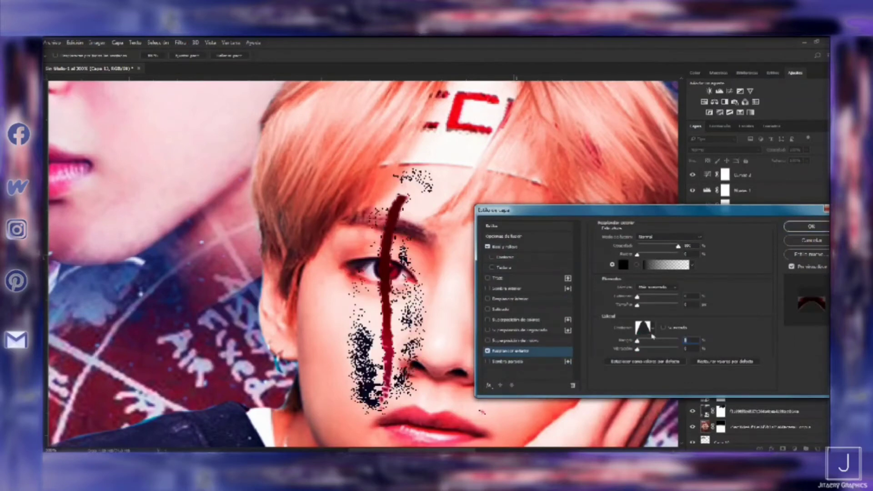
click(652, 328)
click(650, 349)
key(Return)
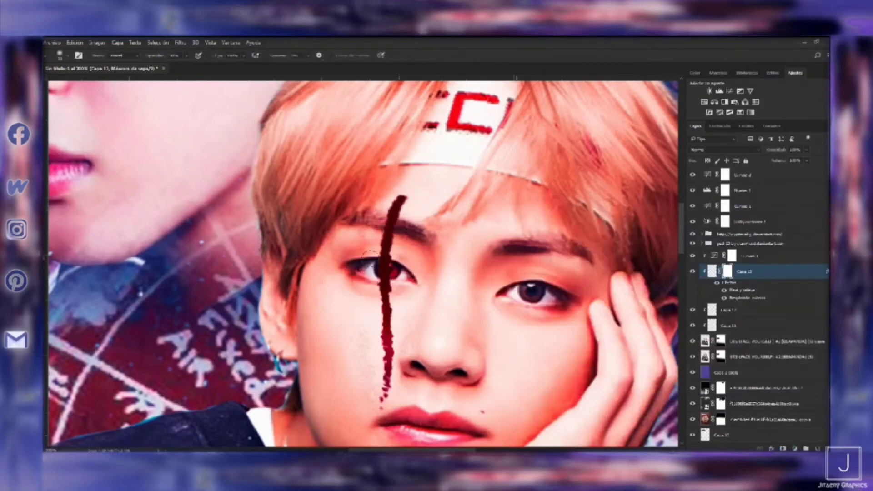
- Shift a clipped Color Balance toward red and magenta midtones on the portrait
key(z)
click(309, 56)
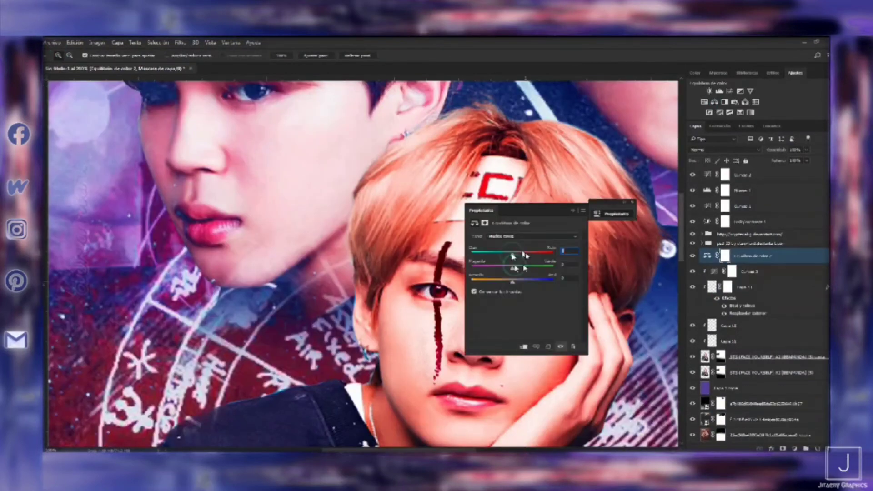
click(514, 281)
mouse_move(514, 268)
mouse_down()
mouse_move(497, 268)
mouse_move(515, 254)
mouse_up()
click(523, 347)
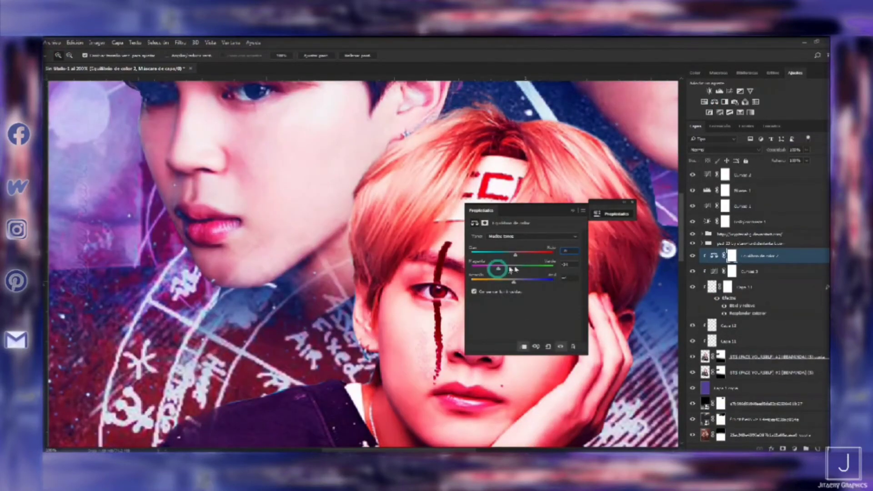
- Rotate the blood streak layer Capa 11 to a slant
click(633, 204)
click(771, 293)
key(ctrl+t)
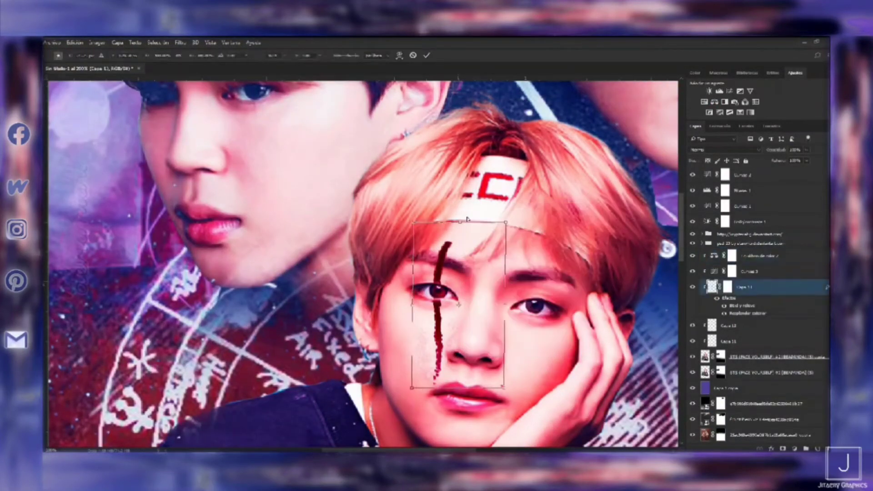
drag(475, 205, 498, 216)
key(Return)
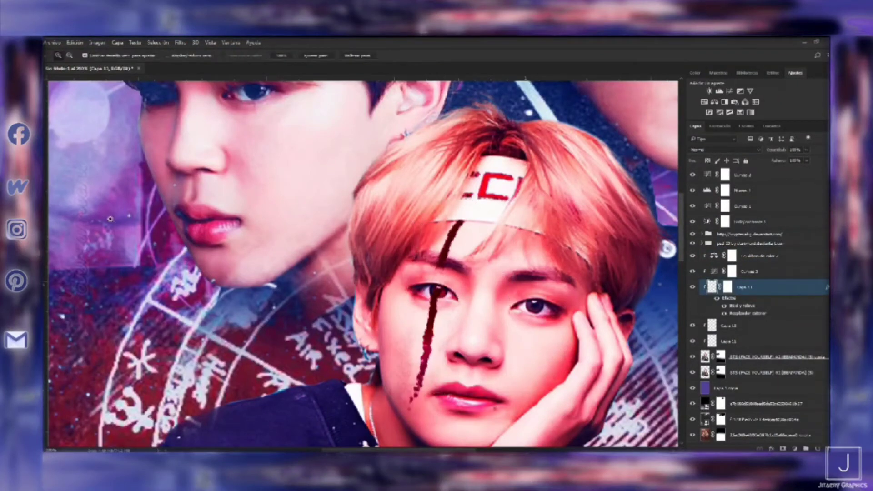
- Give the streak an inside black Multiply stroke, turning off the outer glow
click(727, 287)
click(771, 449)
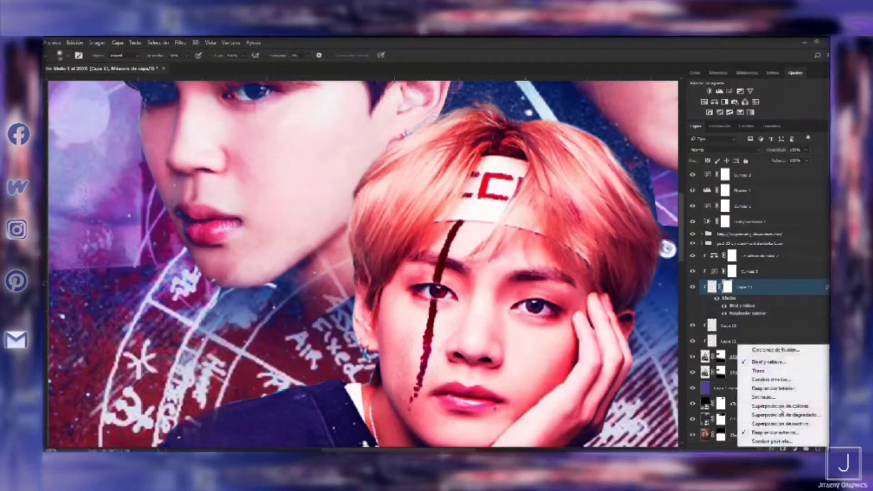
click(754, 371)
click(660, 246)
click(649, 253)
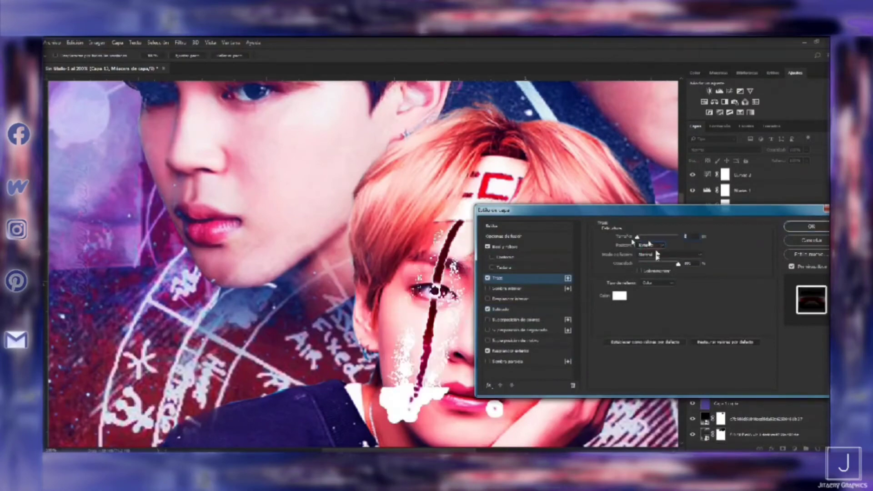
click(487, 350)
click(498, 278)
click(619, 295)
click(695, 59)
click(668, 254)
click(666, 281)
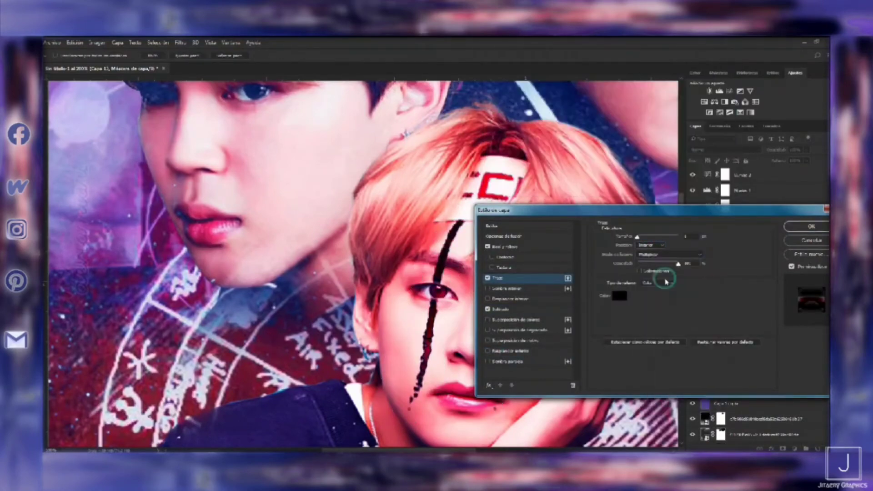
click(810, 226)
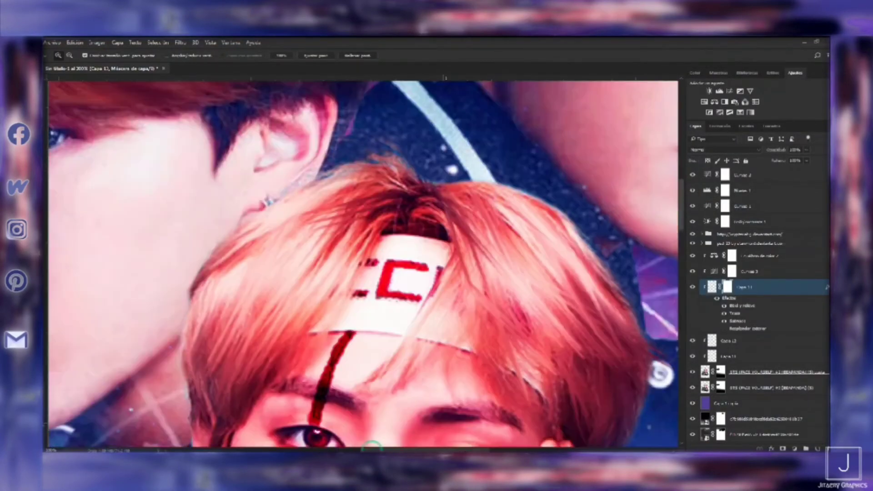
- Zoom to the top of the head and set the new layer to Overlay blending
click(745, 371)
click(708, 150)
click(709, 254)
- Paint colour over the top of the hair with a soft round brush
key(b)
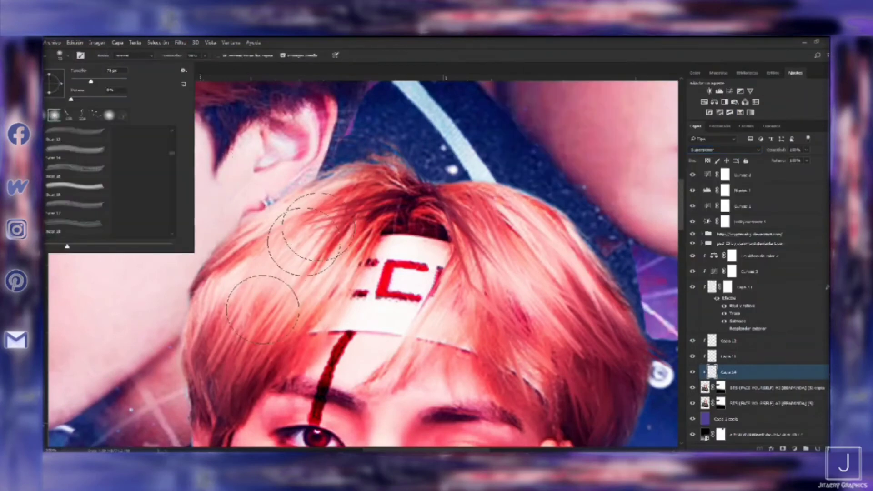
click(66, 56)
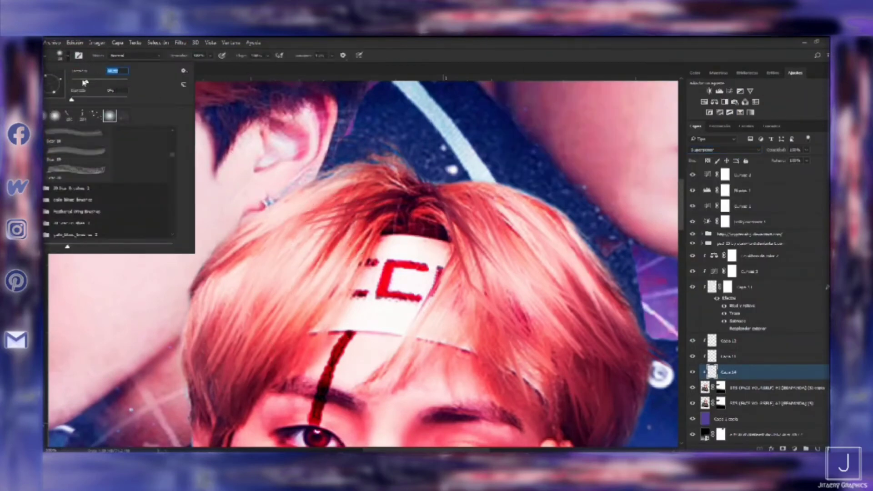
key(Return)
click(65, 56)
key(Return)
drag(273, 234, 586, 411)
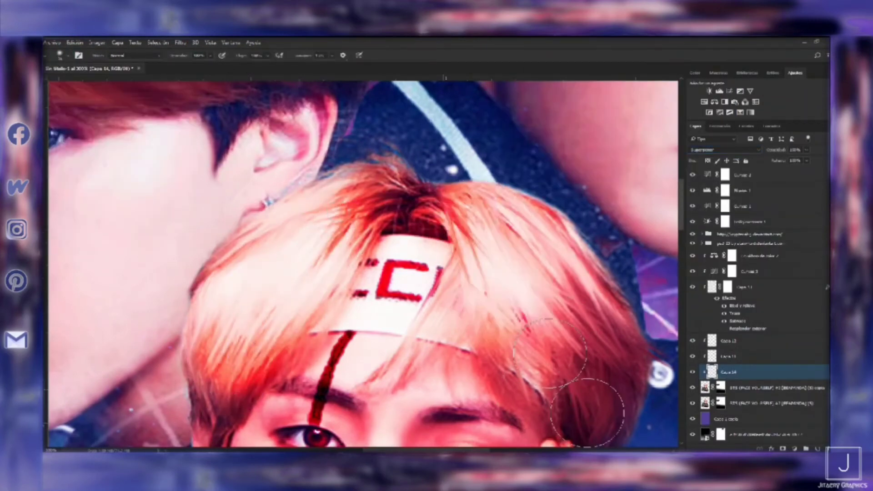
- Blend the hair paint as Color, then add an 'Ambar' paragraph text box near the bottom
key(z)
click(318, 55)
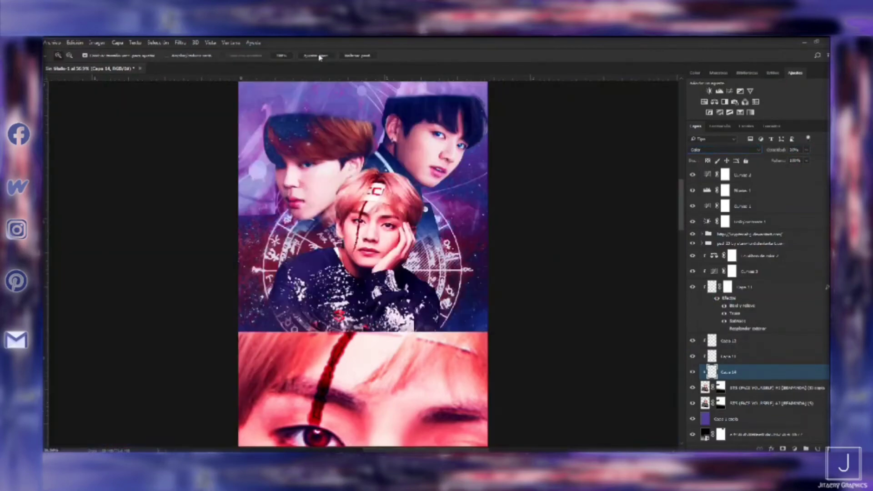
drag(484, 380, 485, 383)
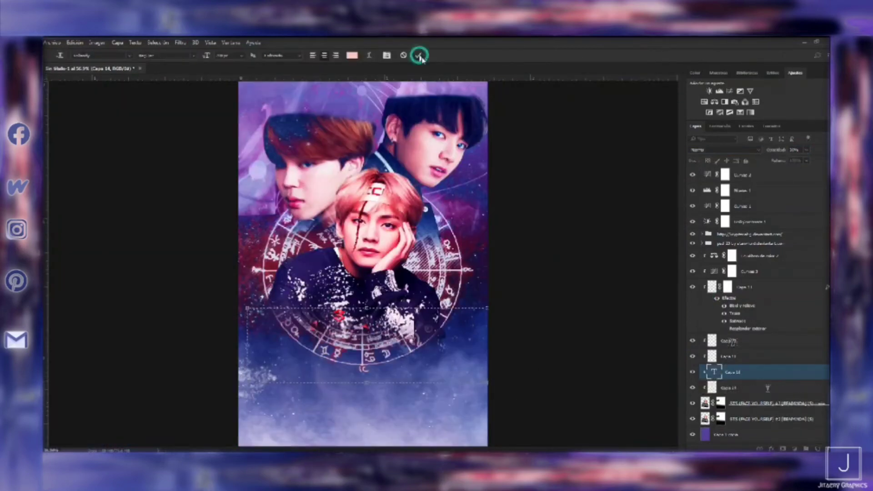
drag(765, 247, 752, 253)
key(ctrl+t)
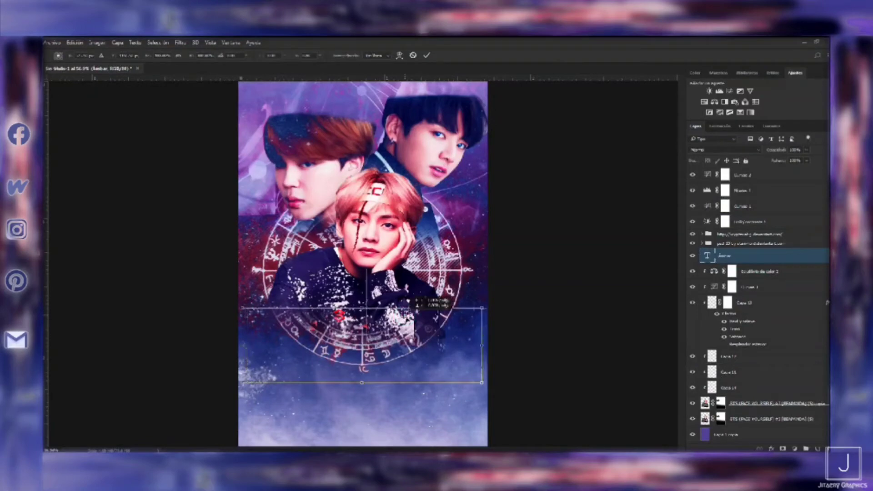
key(Return)
text(Ug)
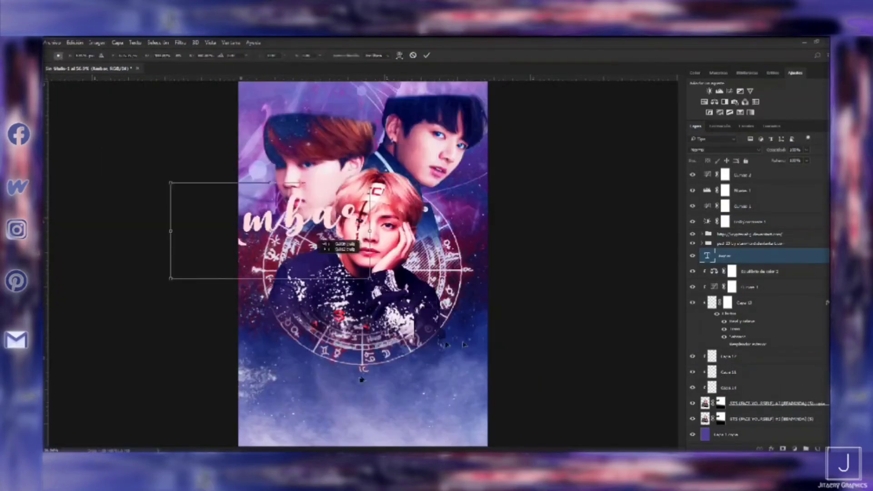
drag(516, 283, 482, 318)
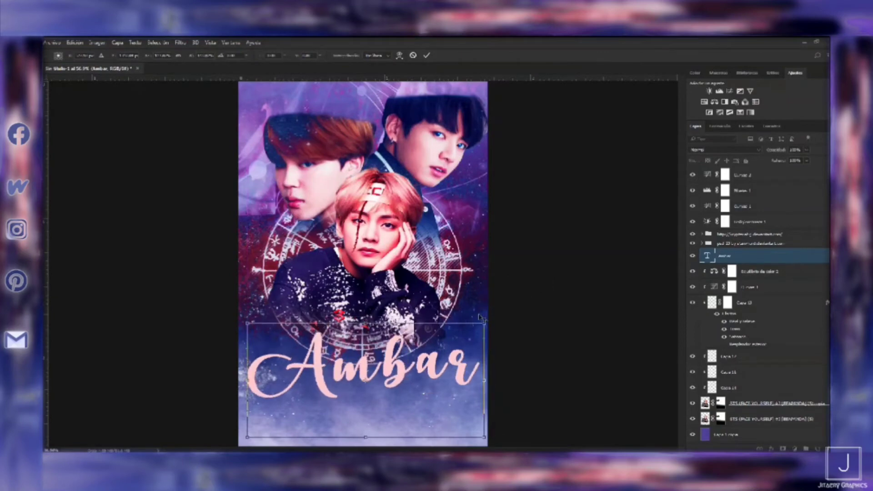
key(Return)
- Apply a script font to Ambar in the Character panel
click(604, 290)
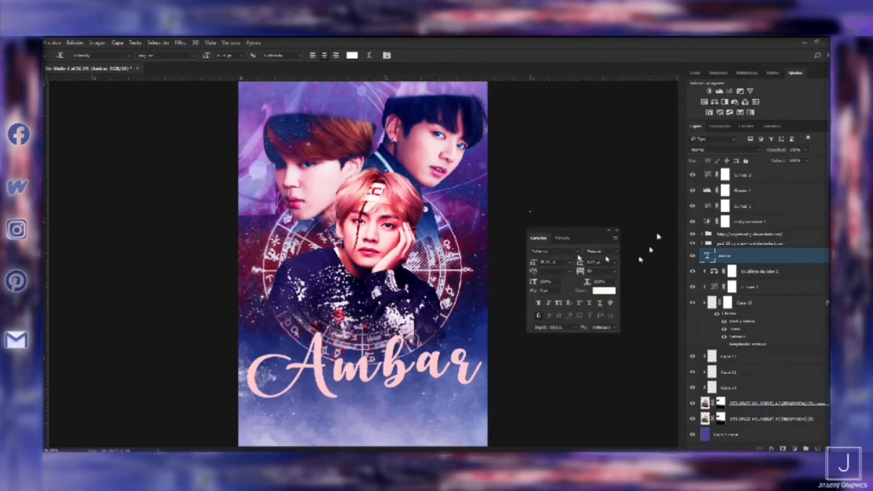
click(577, 253)
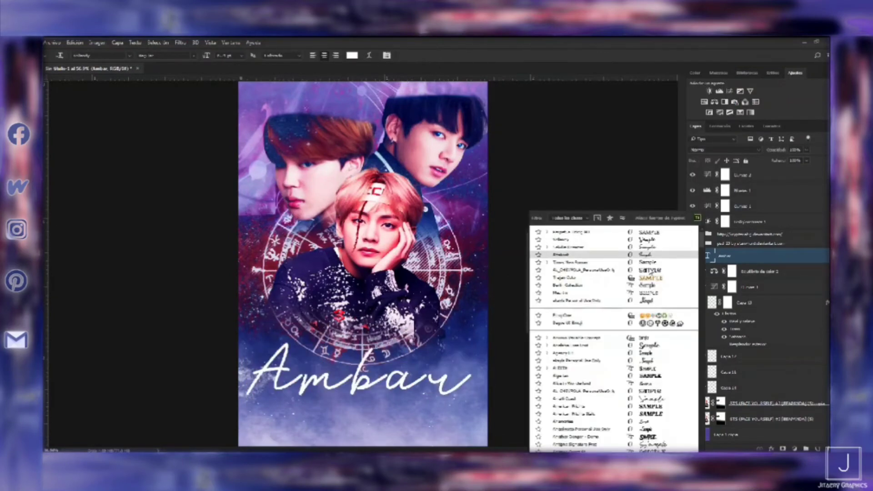
click(663, 400)
click(548, 262)
scroll(613, 341, down, 5)
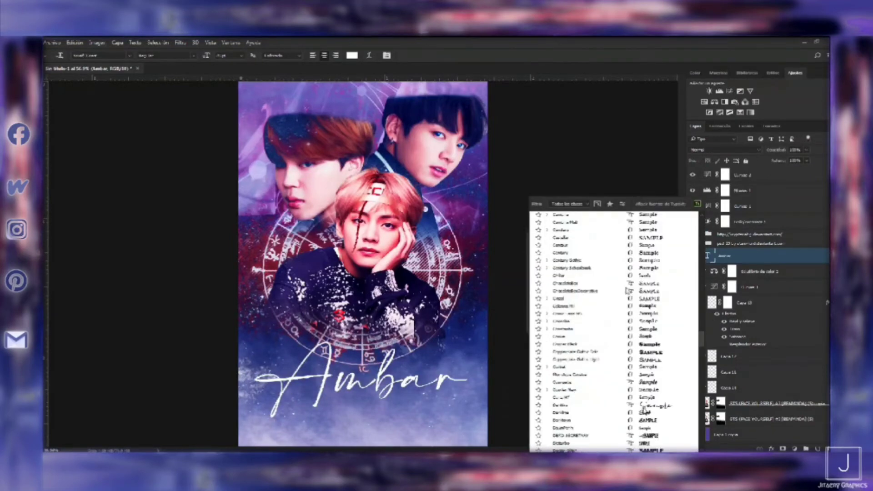
scroll(613, 341, down, 5)
scroll(636, 364, down, 5)
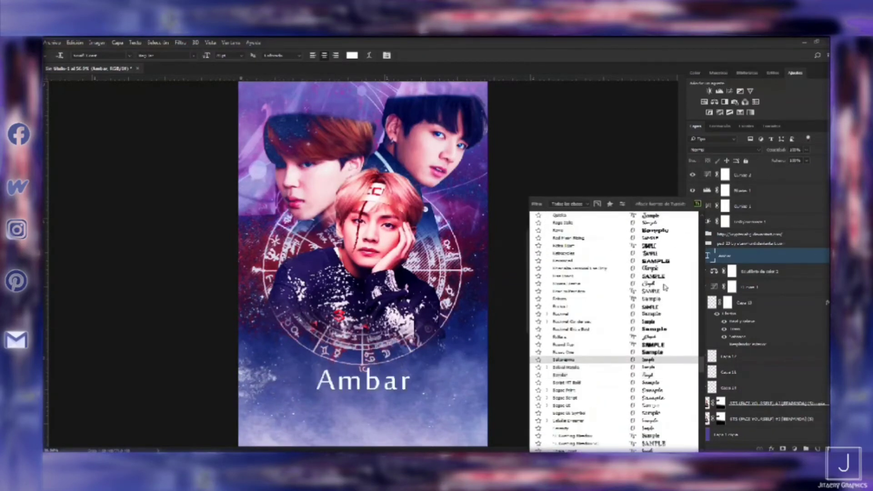
scroll(644, 376, down, 2)
scroll(639, 400, down, 2)
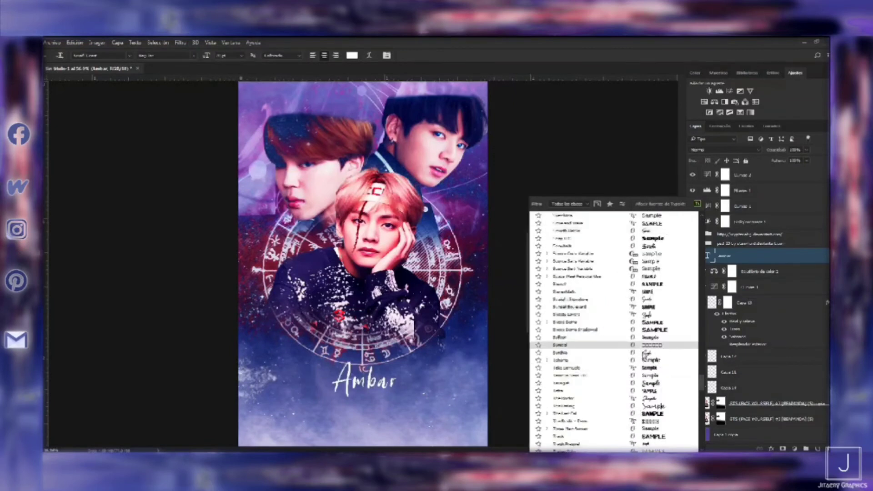
click(556, 262)
- Enlarge Ambar across the poster's bottom and add a stroke effect
key(ctrl+t)
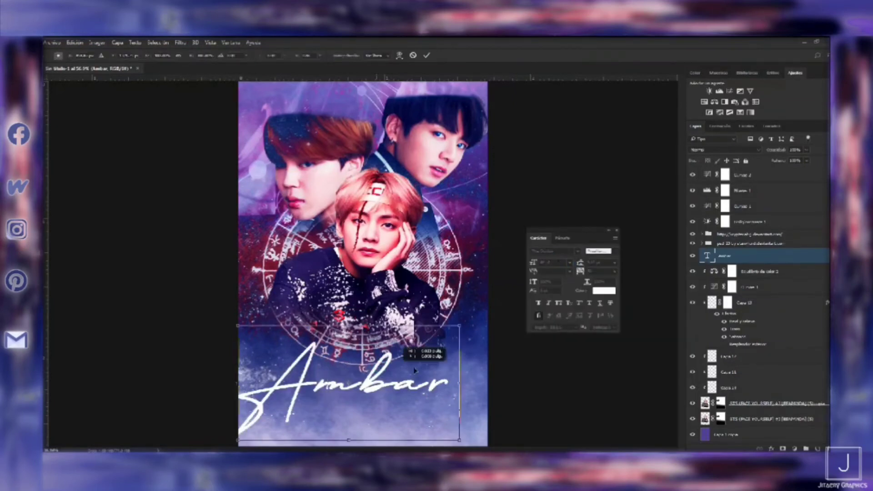
drag(450, 355, 411, 357)
key(Return)
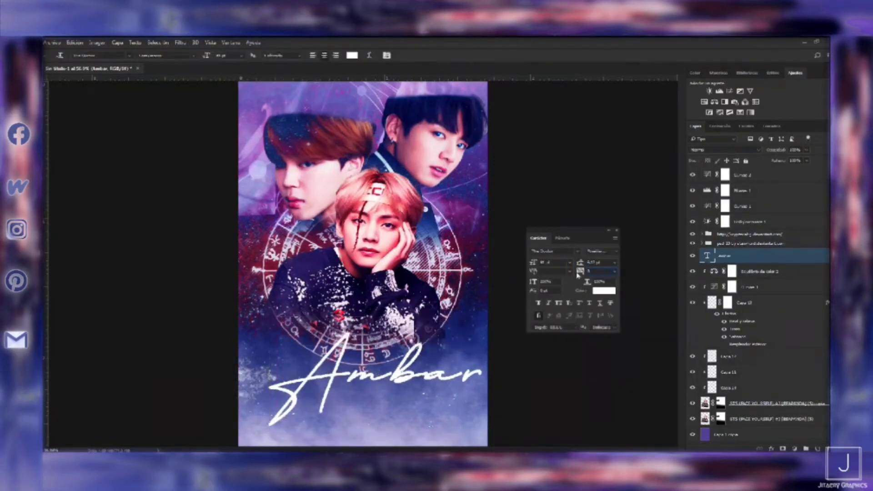
click(771, 448)
click(782, 374)
- Add a gradient overlay to Ambar and set its stroke fill to a gradient
click(523, 329)
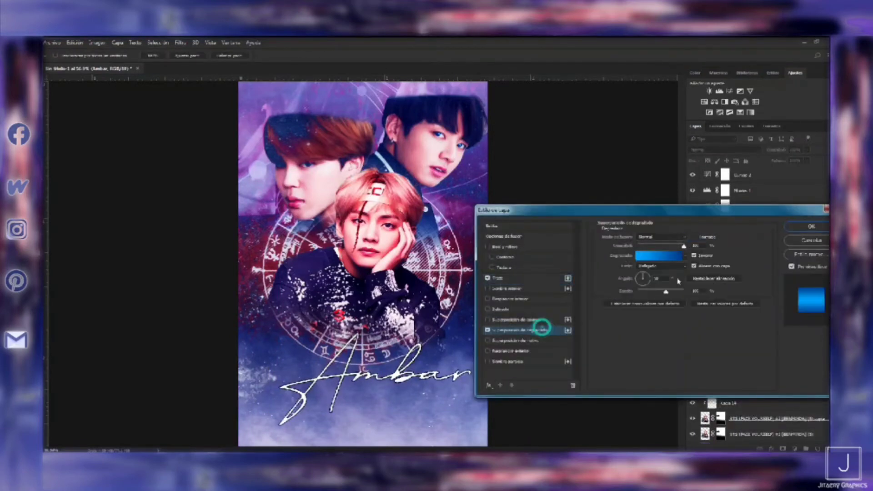
click(684, 256)
scroll(646, 287, down, 3)
click(497, 277)
click(657, 283)
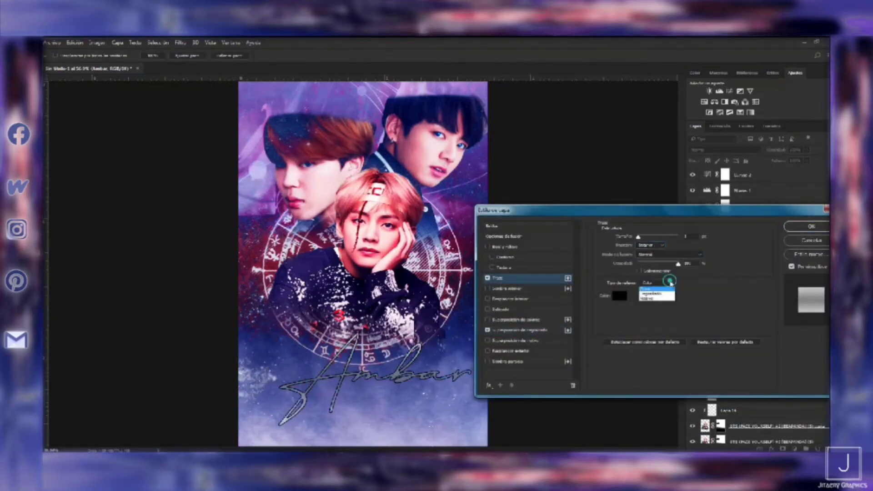
click(674, 295)
key(Escape)
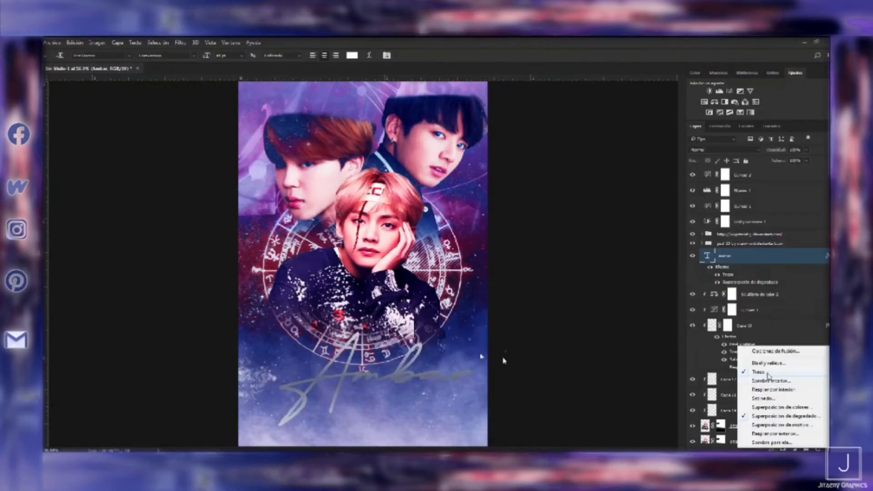
- Start a new text layer and apply a font found by searching 'the'
click(357, 270)
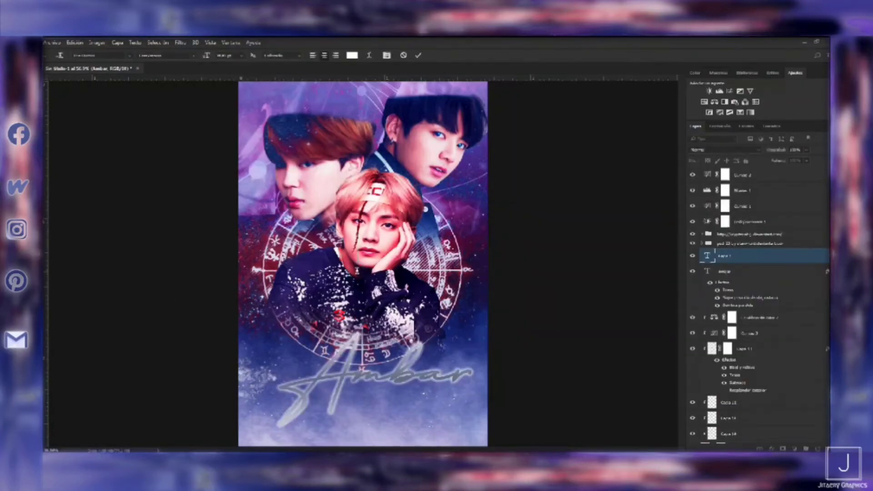
click(102, 55)
text(the)
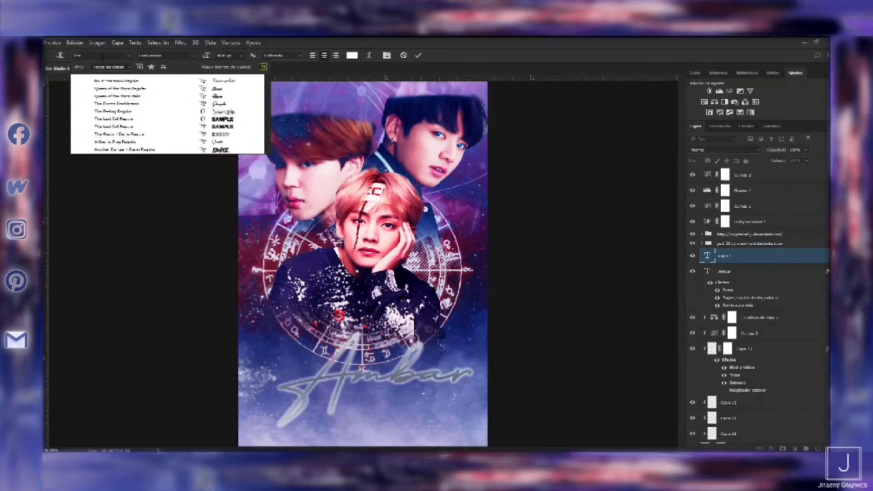
key(Return)
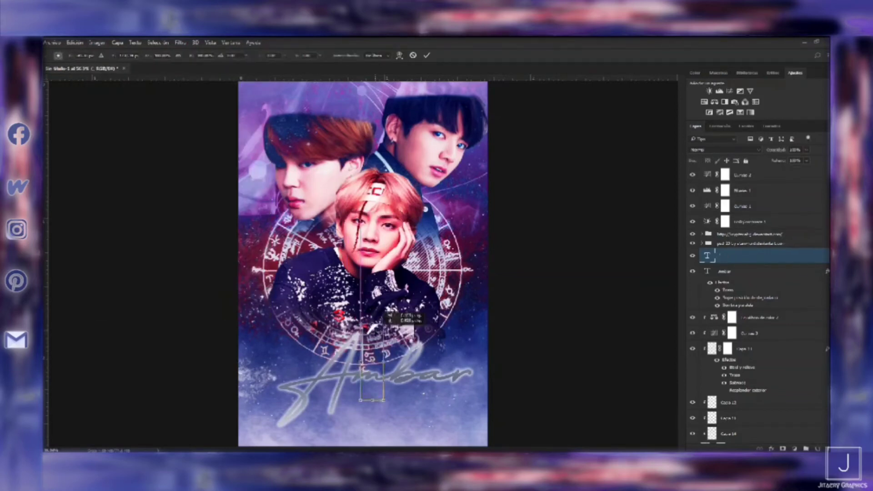
- Set a bevel highlight colour and stroke on the Ambar title's effects and confirm
double_click(754, 255)
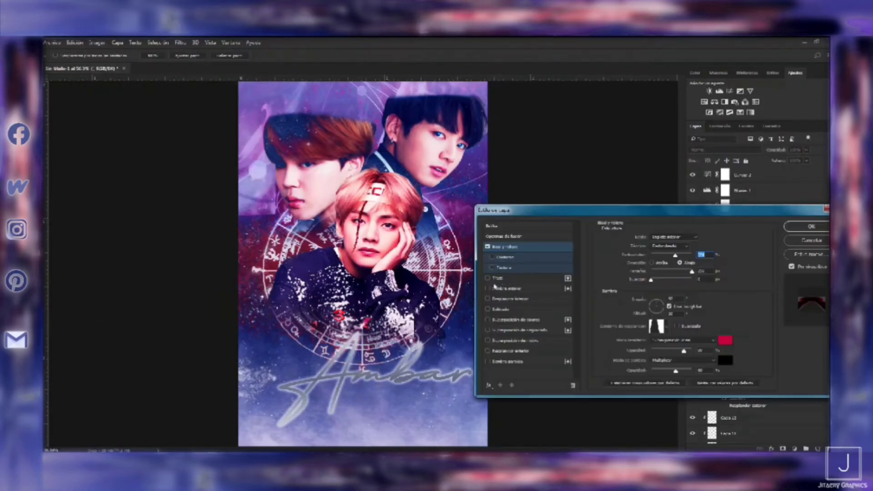
click(544, 330)
click(507, 361)
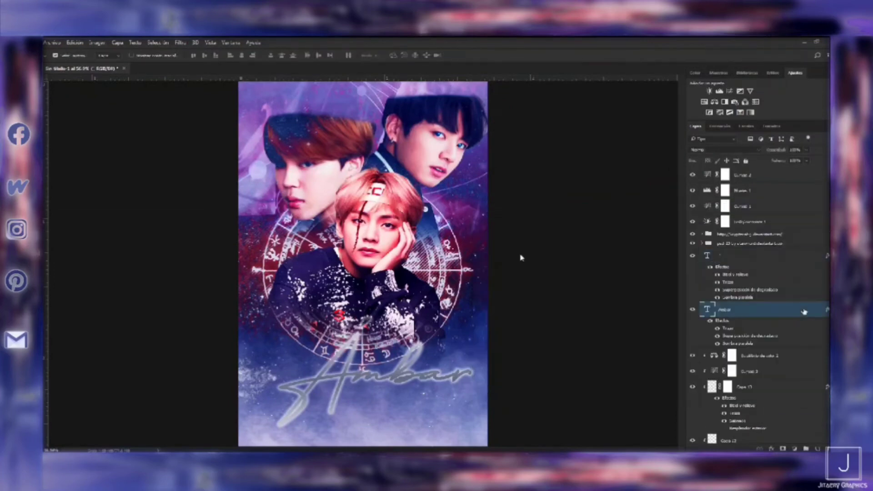
click(724, 341)
key(Return)
click(497, 278)
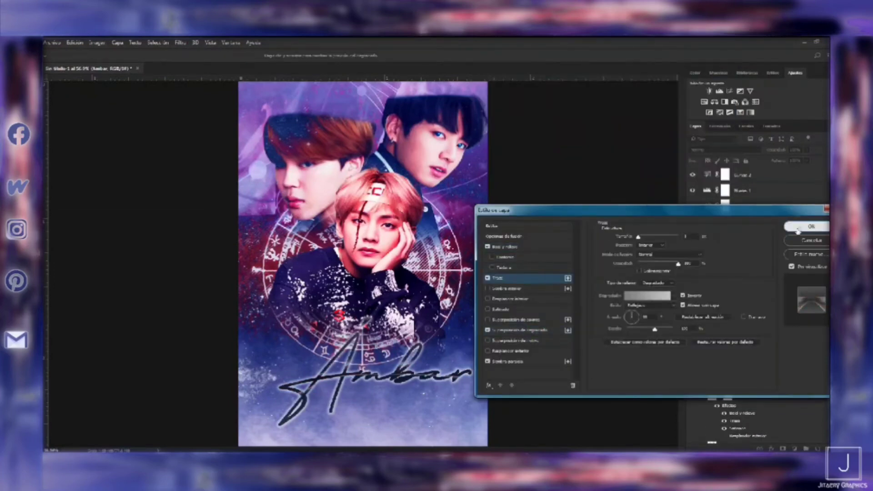
click(812, 226)
- Add a Selective Color adjustment raising cyan and adjusting black in the Reds
click(763, 175)
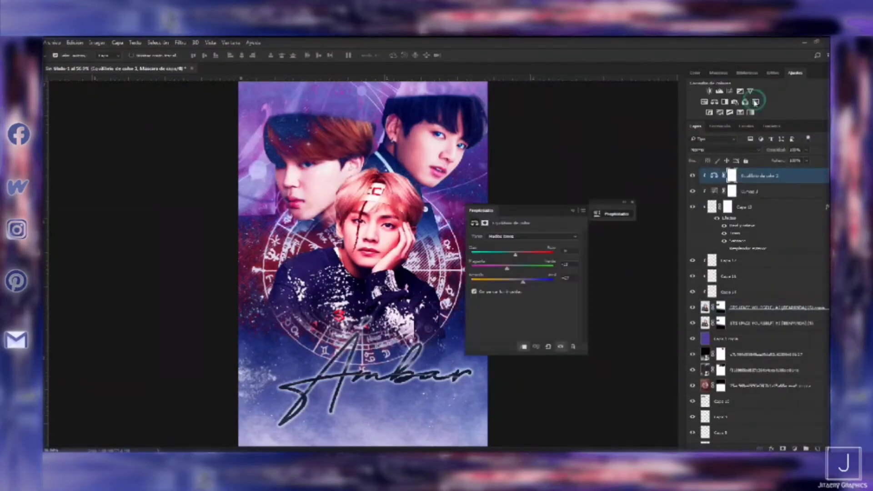
click(760, 91)
click(617, 214)
drag(522, 263, 534, 262)
click(526, 347)
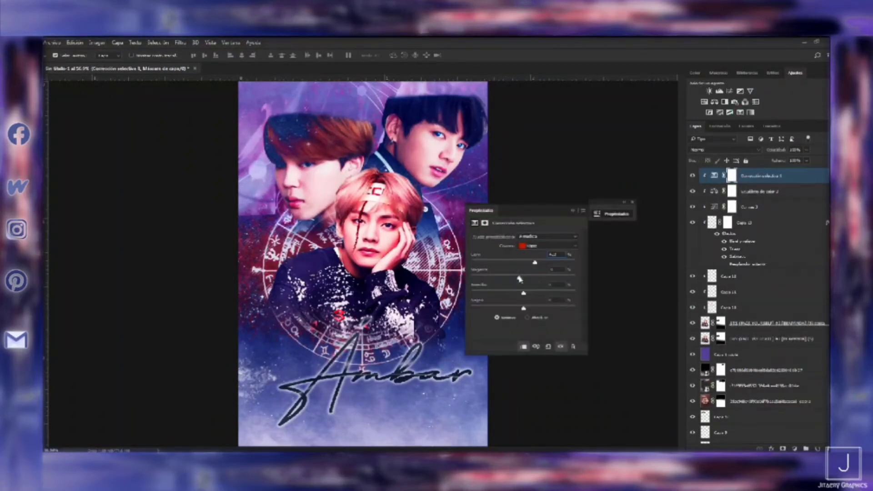
drag(530, 309, 527, 309)
click(632, 203)
click(727, 276)
- Zoom on the front face, set Capa 15's blend mode and 20% opacity, and pick a soft brush
key(z)
click(370, 227)
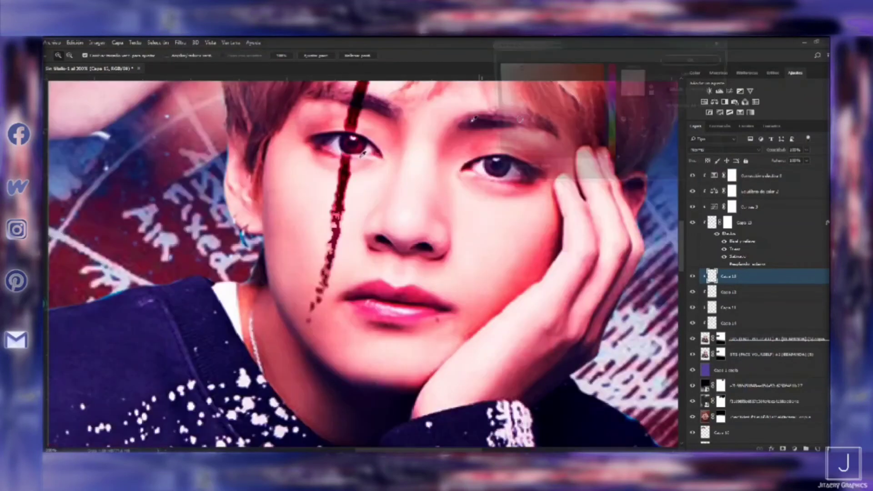
click(723, 150)
click(716, 222)
key(2)
key(b)
click(64, 55)
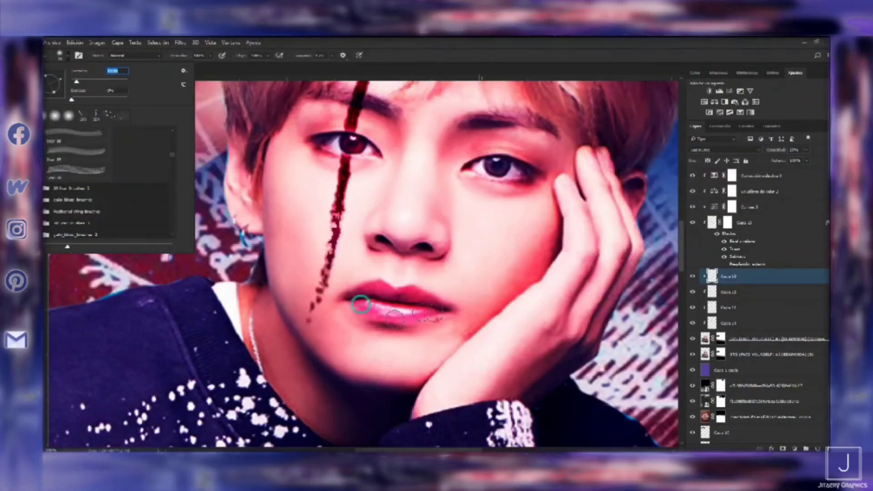
key(Return)
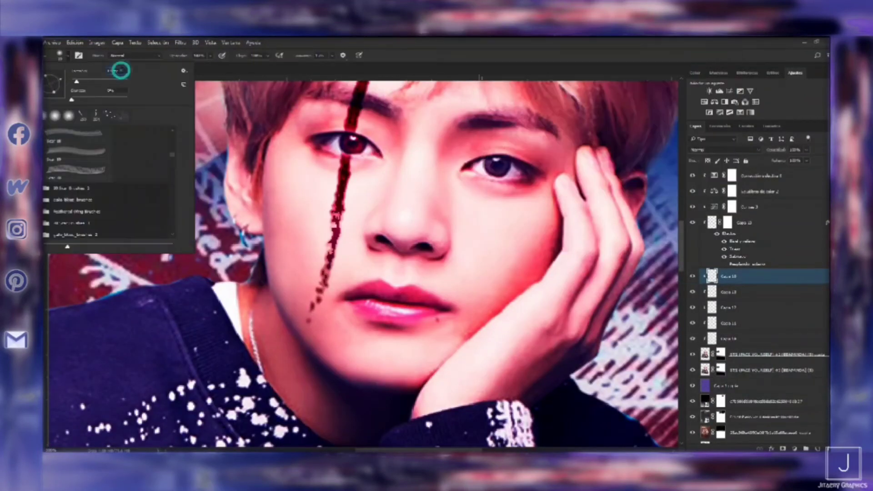
- Paint dark contour strokes along the nose, hand and chin
drag(440, 217, 442, 247)
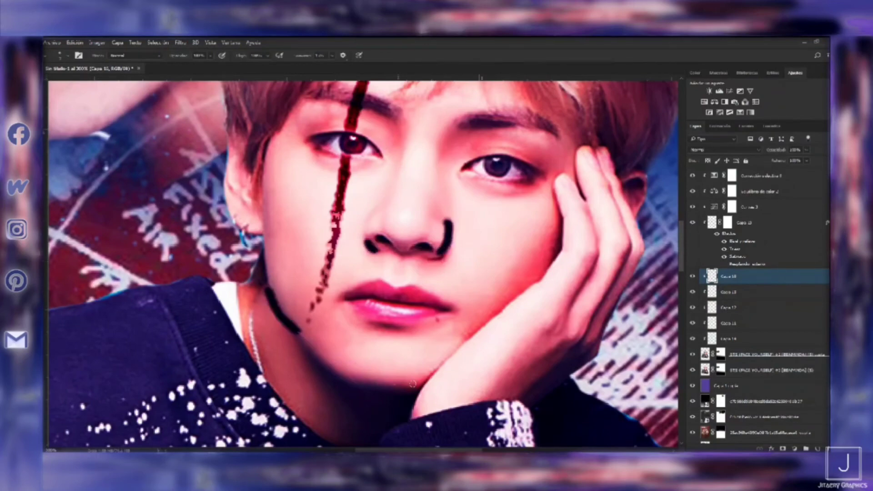
drag(562, 252, 457, 348)
scroll(312, 310, down, 2)
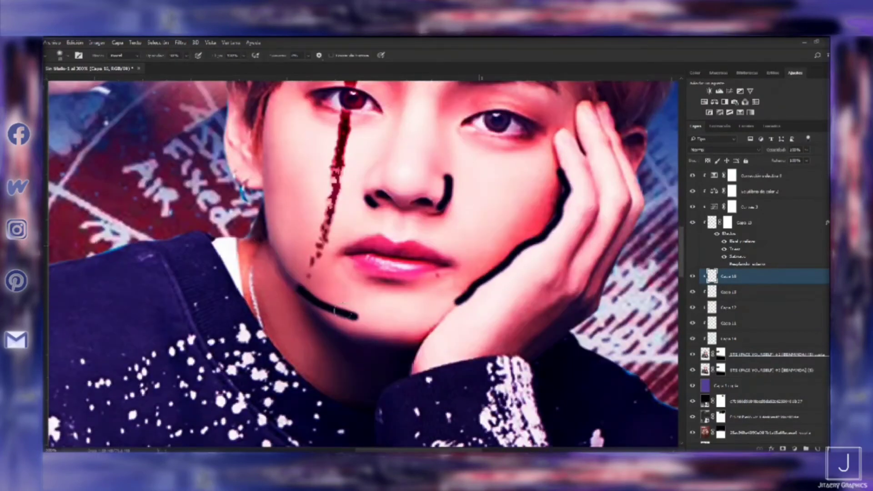
key(ctrl+1)
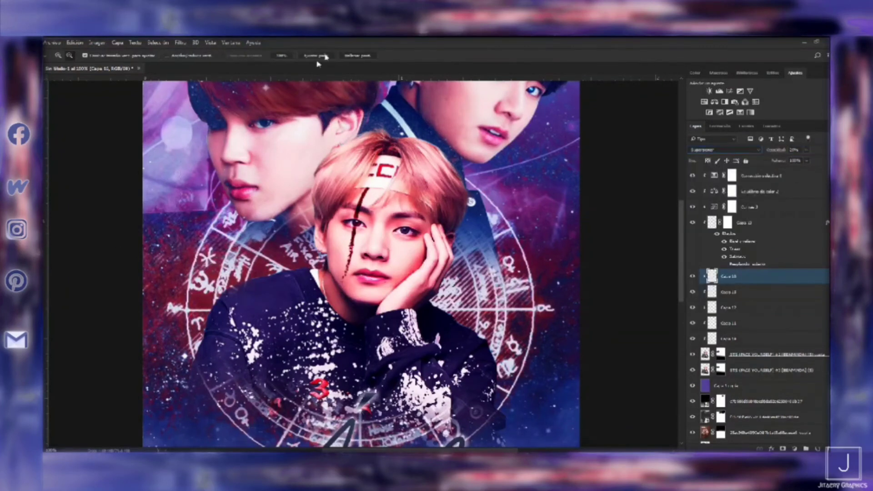
- Fill Capa 17 with blue and try blend modes to tint the poster
click(325, 56)
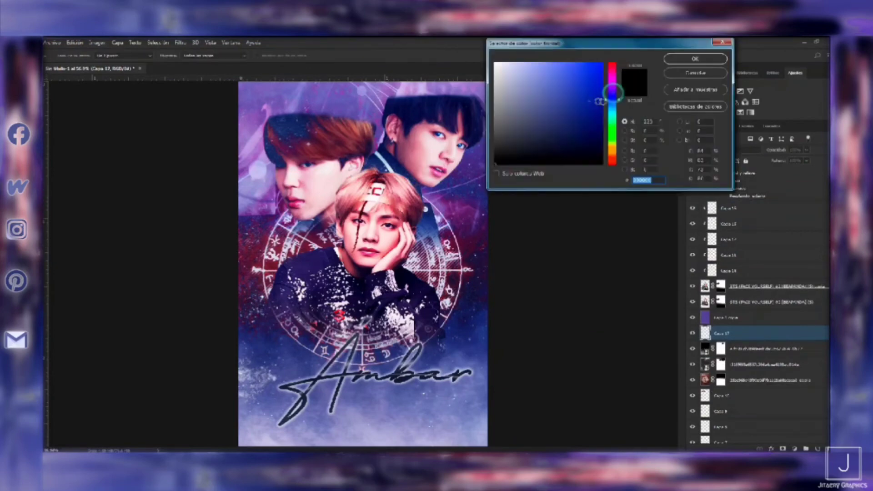
click(695, 59)
click(724, 150)
click(709, 297)
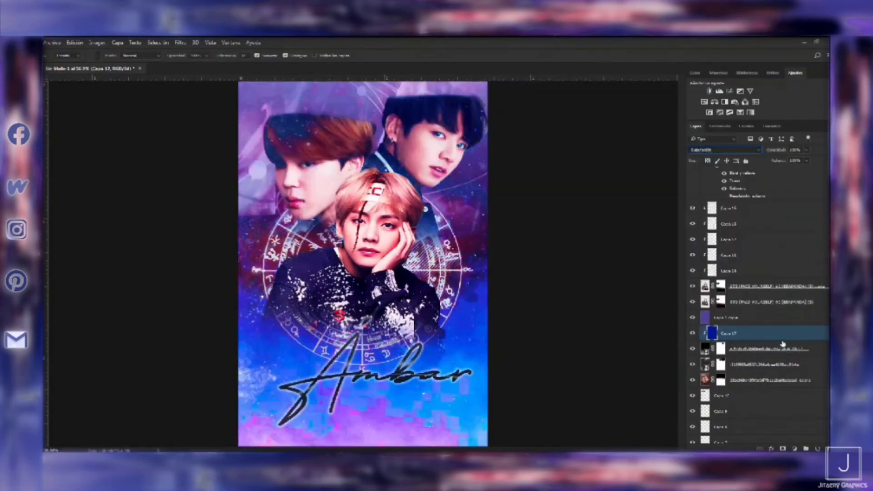
click(717, 150)
click(714, 231)
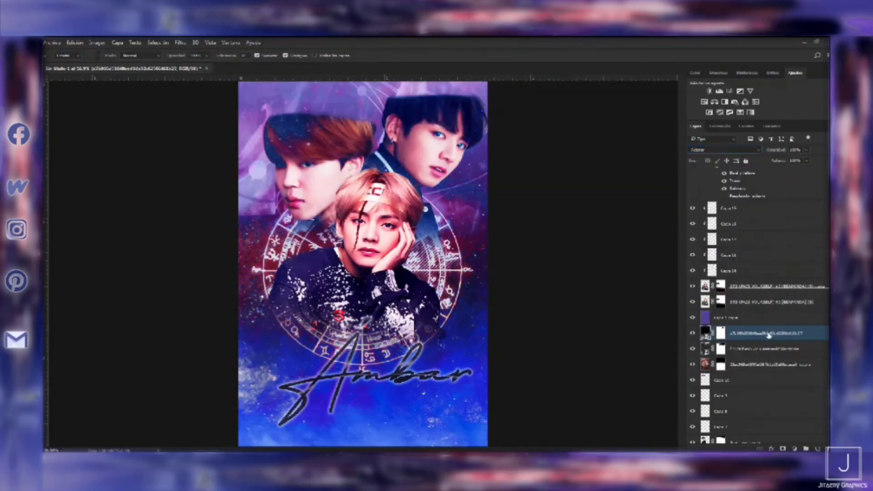
scroll(747, 282, up, 5)
scroll(747, 282, down, 5)
- Select the layers from Corrección selectiva down to Capa 14 and group them
click(724, 366)
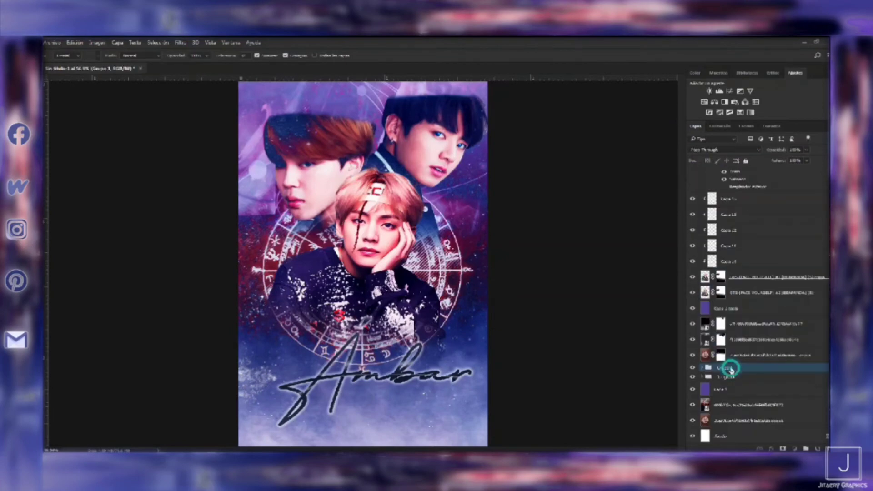
click(752, 293)
scroll(754, 291, up, 3)
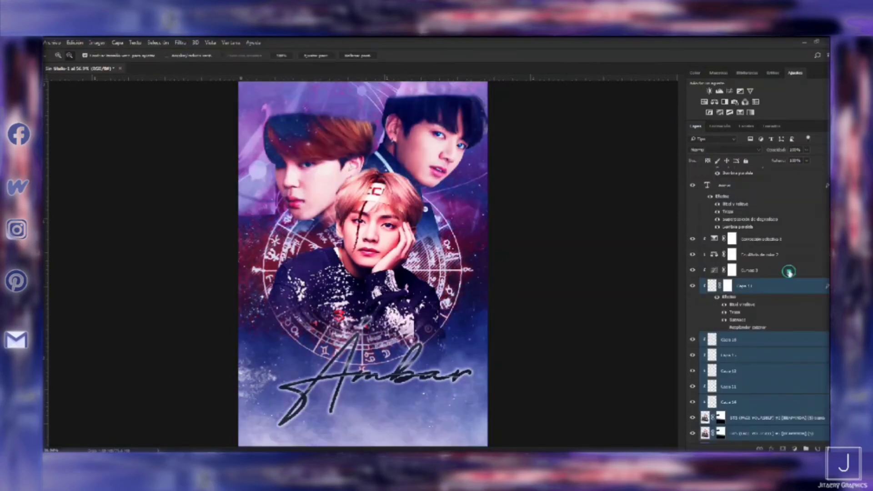
shift+click(788, 239)
key(ctrl+g)
- Set the gradient fill layer to a 90° vertical angle and blend it as Overlay (Superponer)
key(Return)
scroll(753, 263, up, 5)
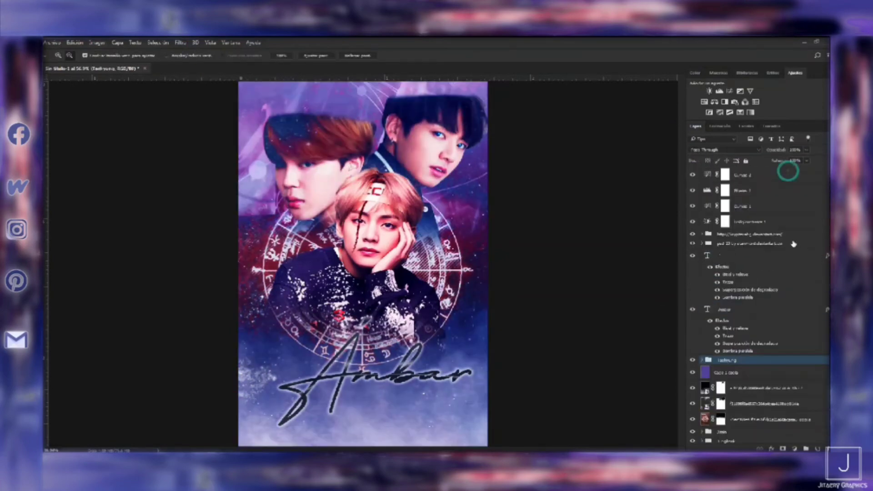
double_click(706, 174)
drag(484, 202, 489, 207)
text(90)
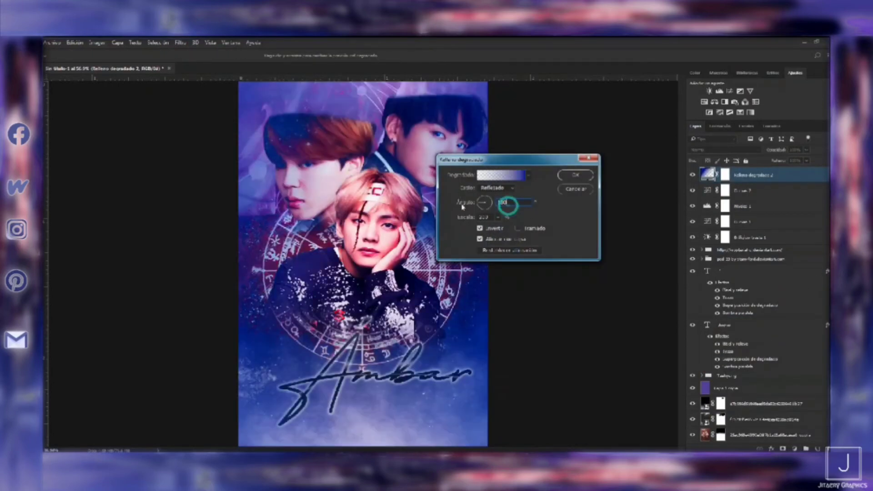
click(486, 217)
key(Return)
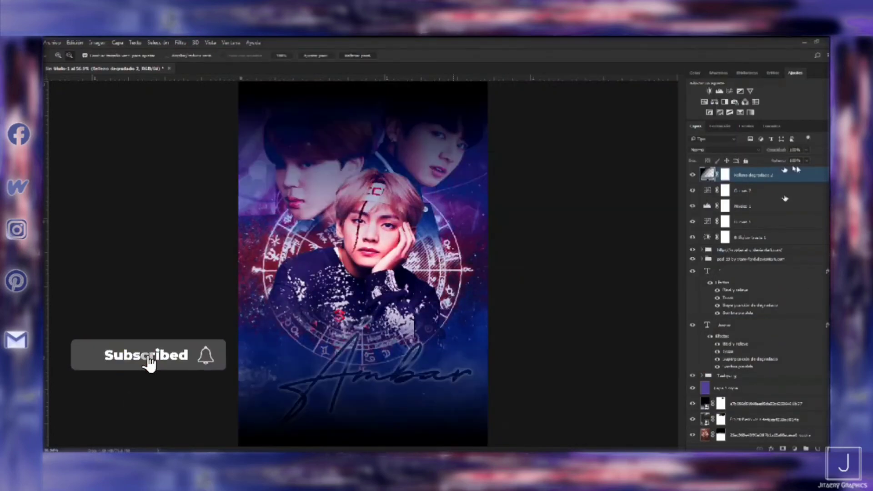
key(alt+shift+o)
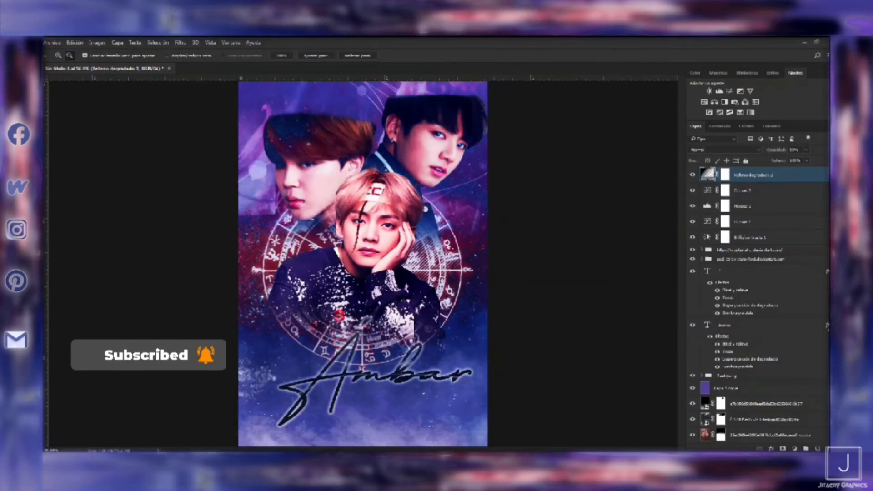
- Give the Ambar title a white bevel highlight and gloss contour, with Stroke and Gradient Overlay checked
double_click(735, 343)
click(725, 340)
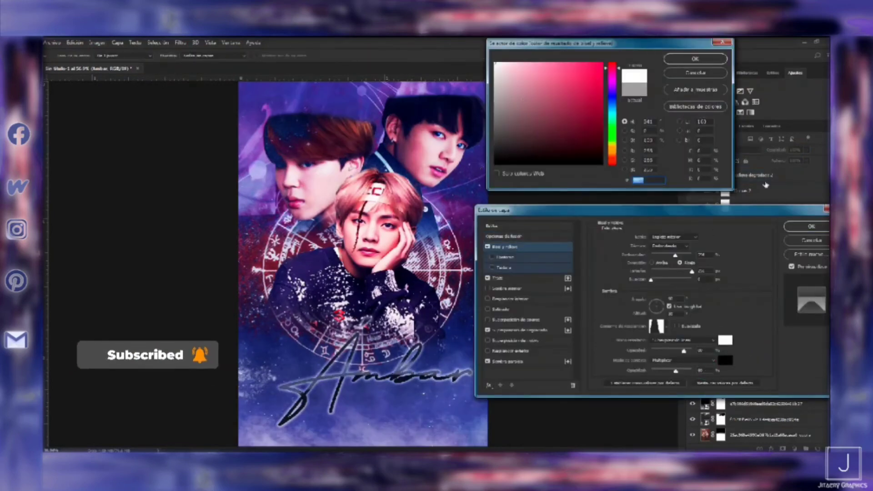
key(Return)
click(664, 326)
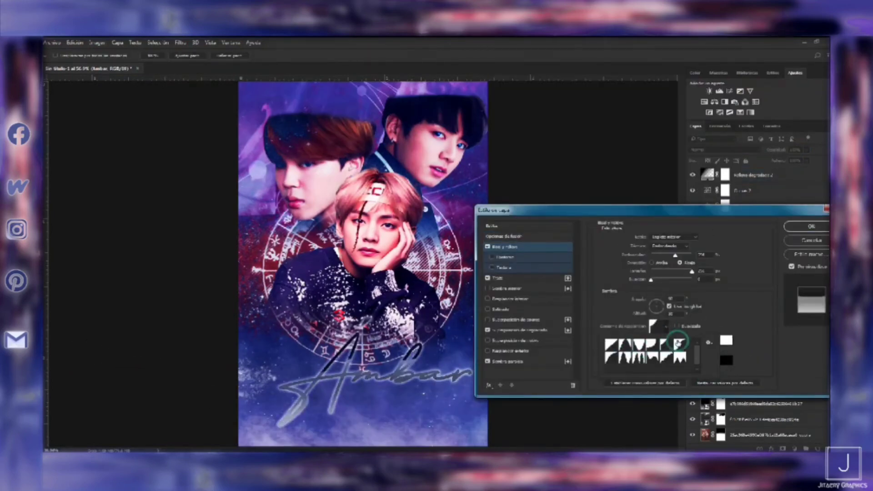
click(507, 278)
click(518, 330)
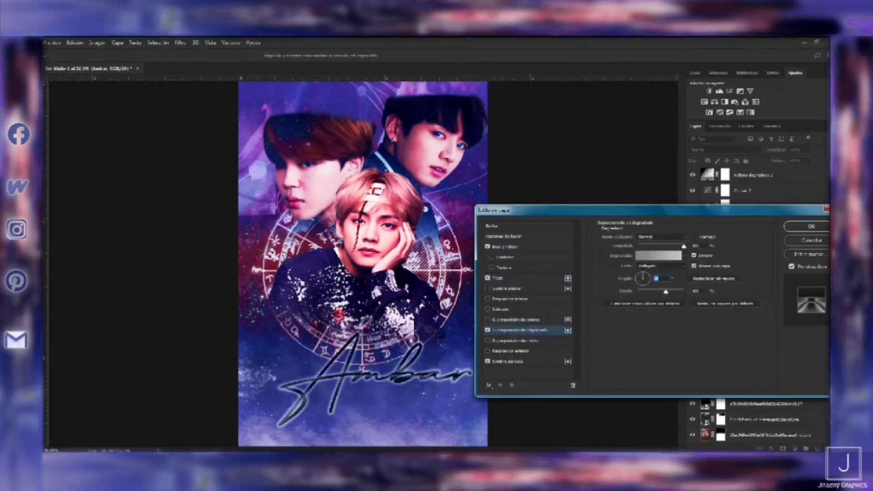
click(811, 226)
- Commit the 'Like the ego' text and move it just below the Ambar title
click(418, 55)
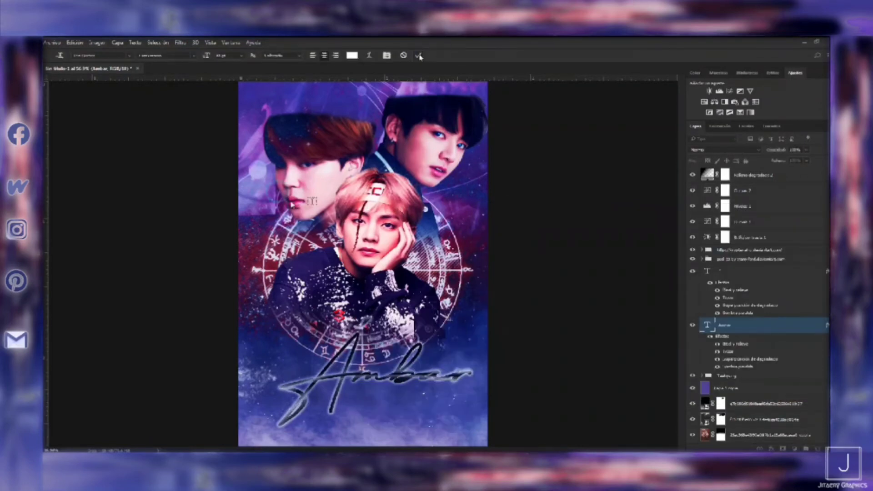
text(Like the ego)
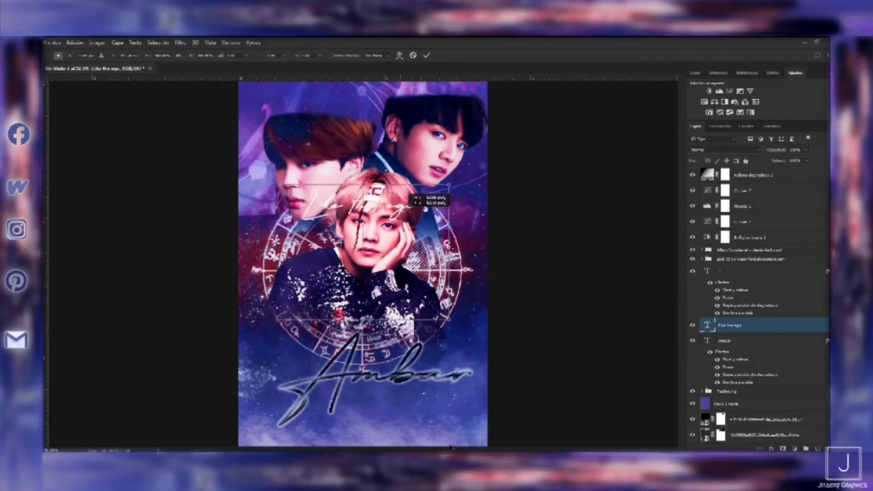
drag(420, 195, 445, 397)
- Set the subtitle's font to Perpetua Titling MT
key(t)
click(387, 55)
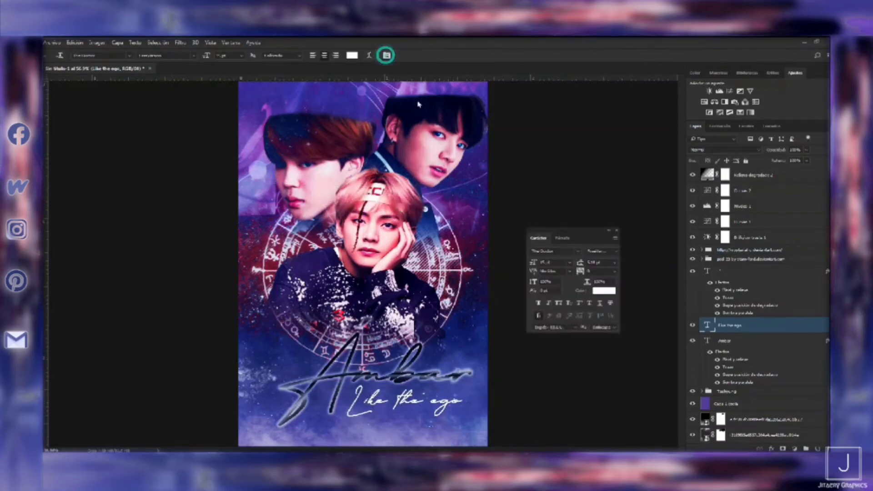
click(586, 233)
key(Return)
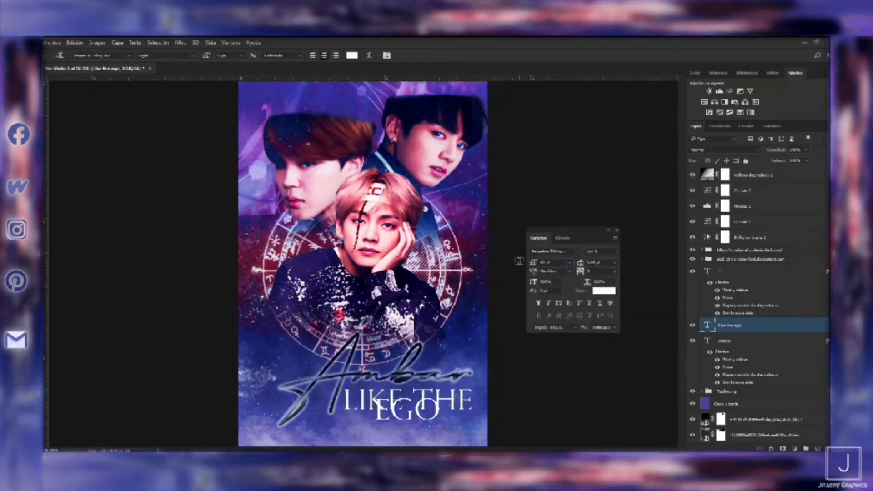
- Add stroke, satin, gradient overlay and drop shadow effects to the LIKE THE EGO subtitle
double_click(724, 346)
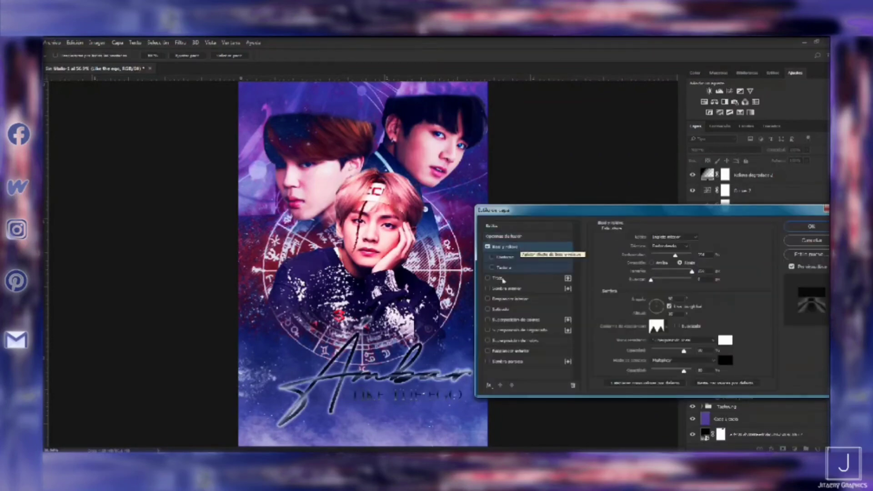
click(619, 295)
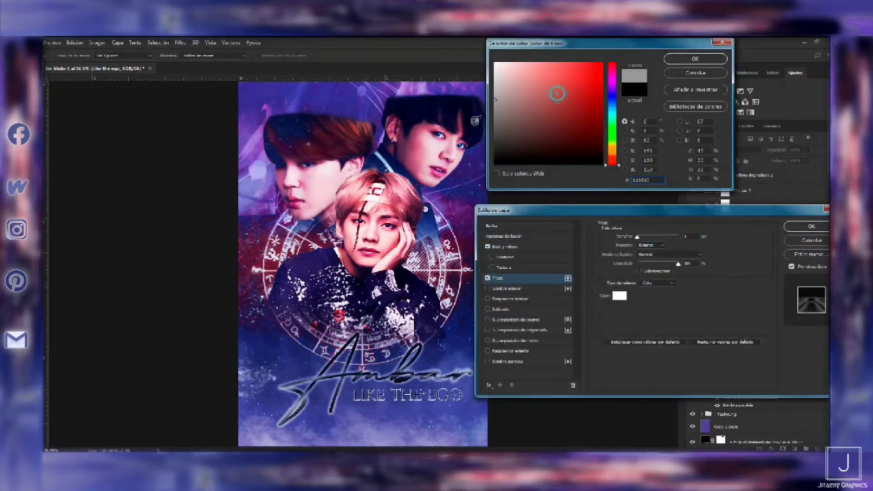
click(711, 58)
click(500, 310)
click(514, 330)
click(507, 360)
key(Return)
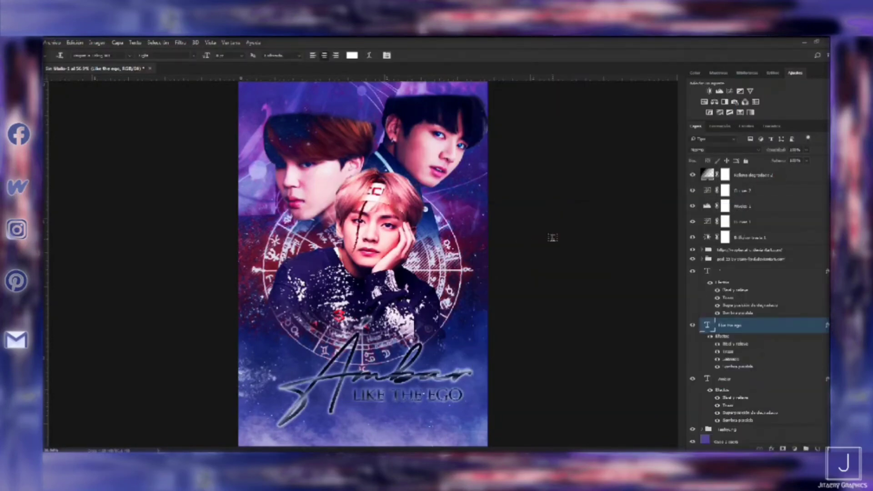
- Refine the Ambar title's bevel with a new gloss contour and white highlight colour
double_click(745, 385)
click(674, 296)
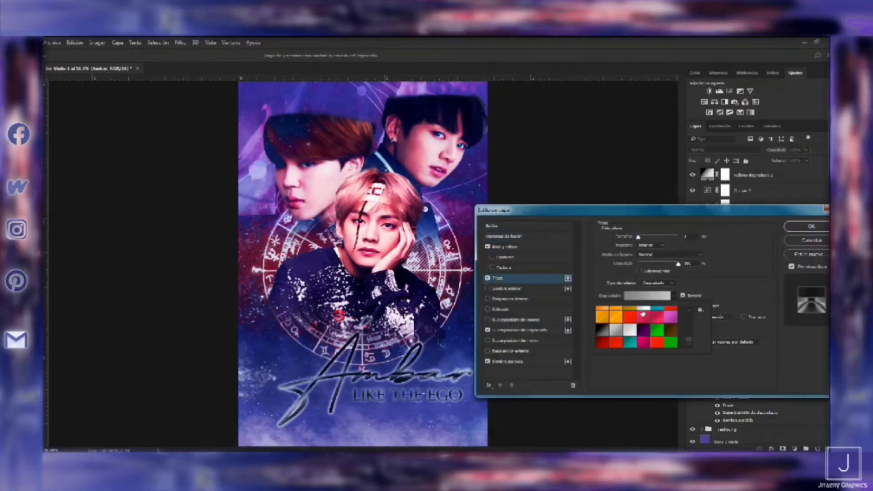
click(523, 246)
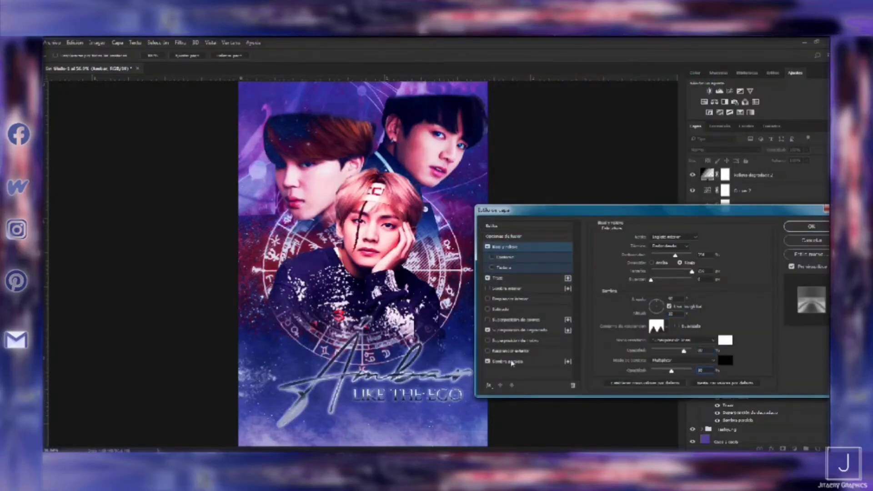
click(519, 330)
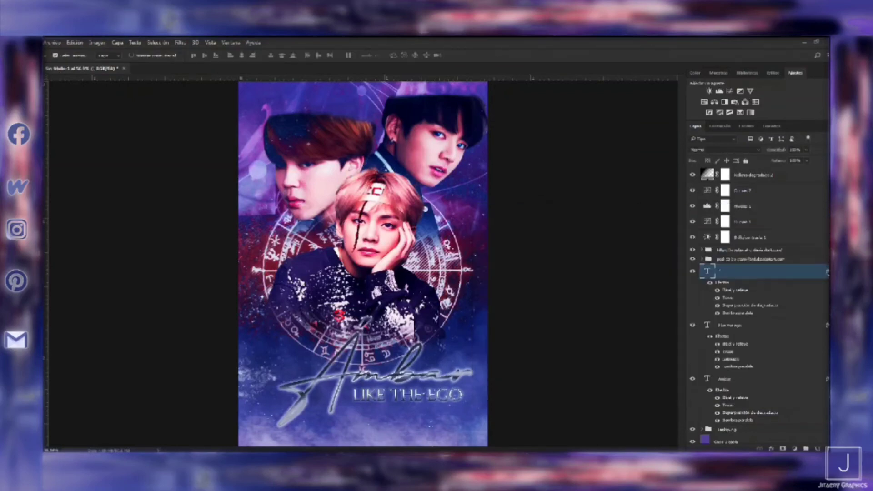
click(670, 326)
click(779, 352)
click(725, 340)
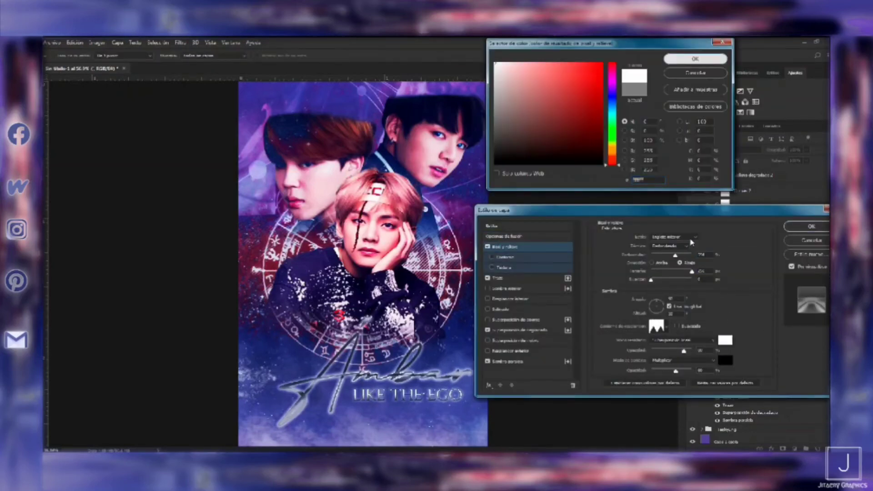
click(692, 58)
click(811, 226)
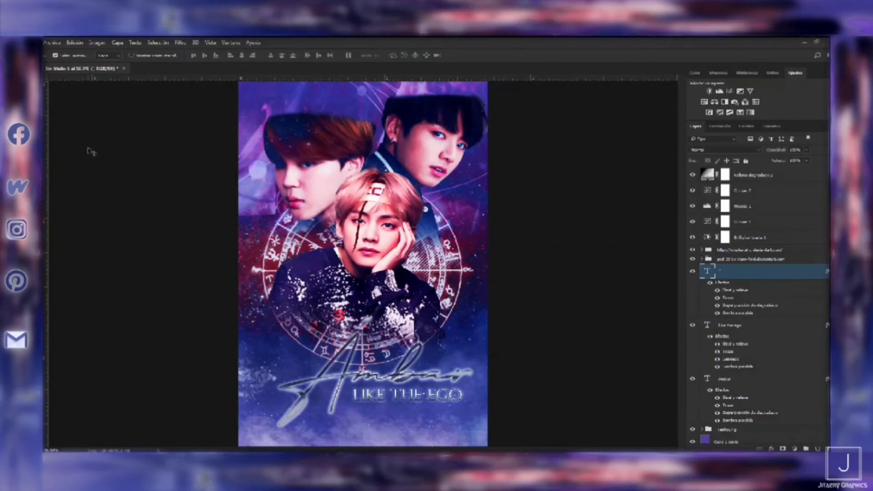
- Save the poster as Ambar.jpg in JPEG format
click(44, 43)
click(65, 130)
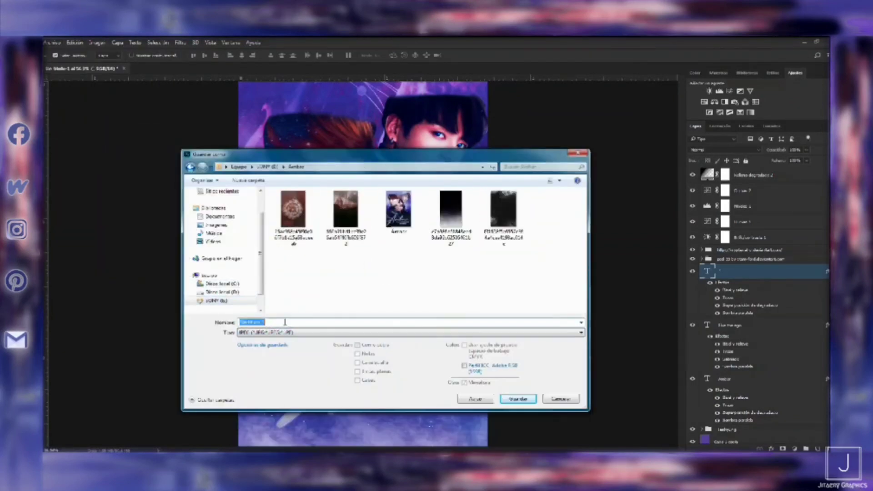
key(Return)
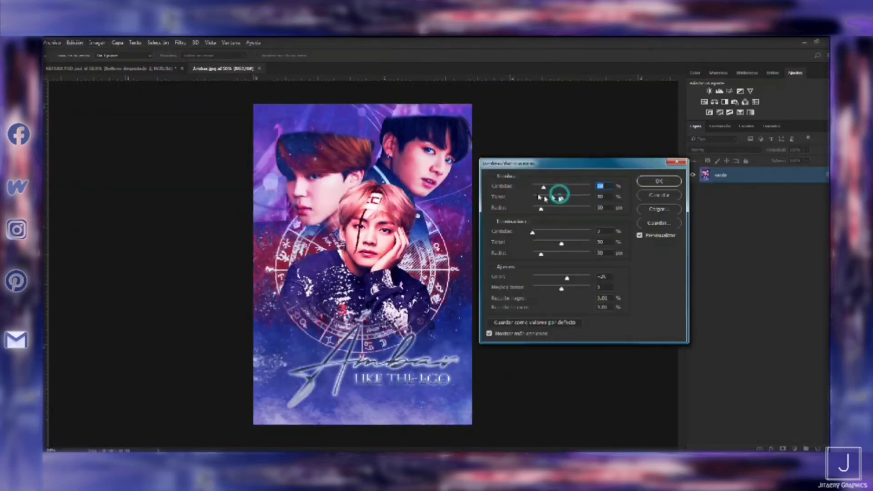
- Tune Shadows/Highlights shadow tone, highlights and midtone contrast, then save a new JPEG copy
drag(540, 198, 534, 199)
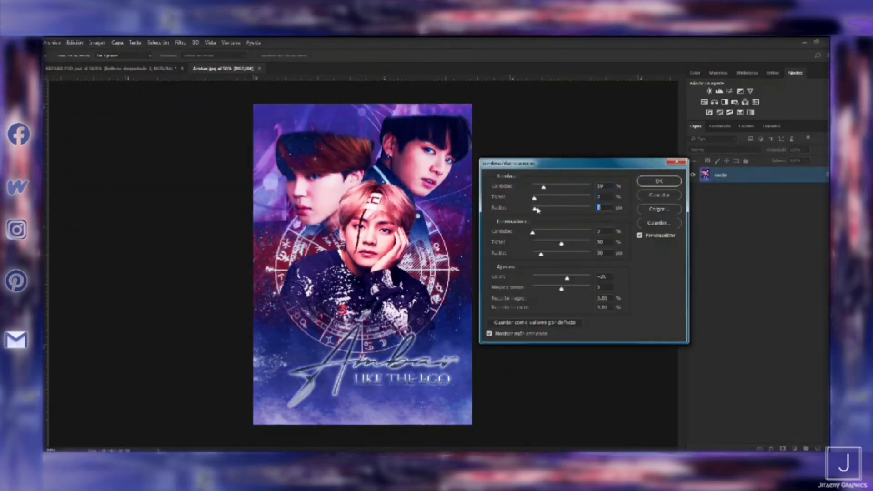
drag(533, 233, 537, 232)
mouse_move(561, 243)
mouse_down()
mouse_move(540, 243)
mouse_move(550, 254)
mouse_up()
mouse_move(561, 289)
mouse_down()
mouse_move(550, 279)
mouse_move(546, 289)
mouse_up()
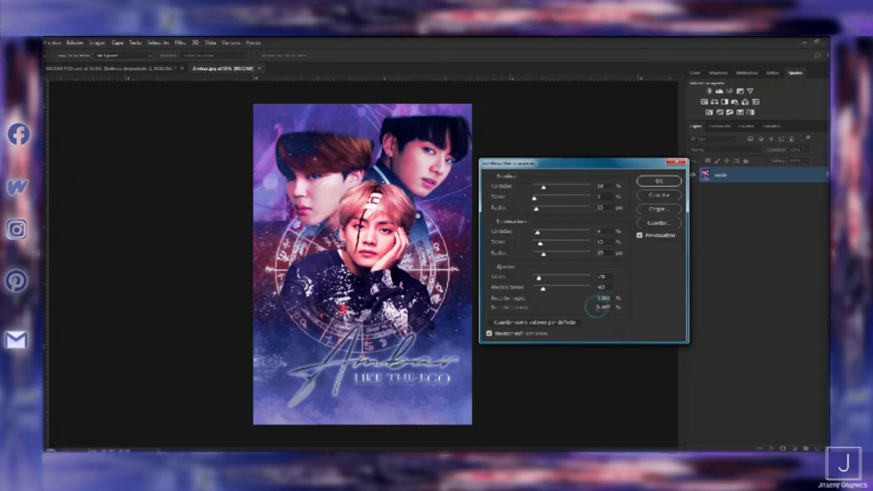
click(658, 182)
key(ctrl+shift+s)
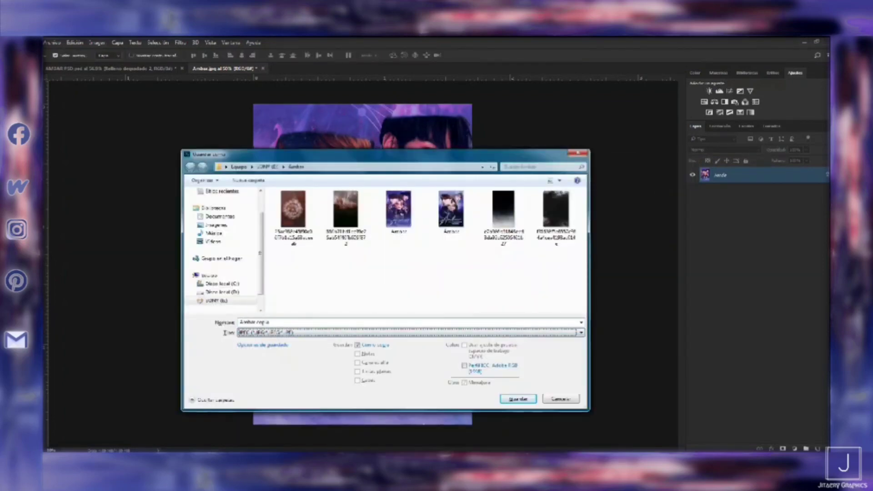
click(263, 69)
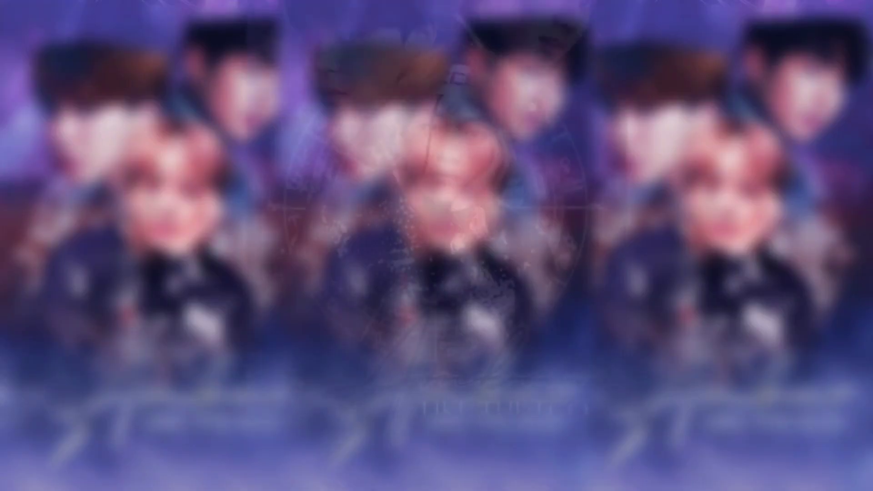